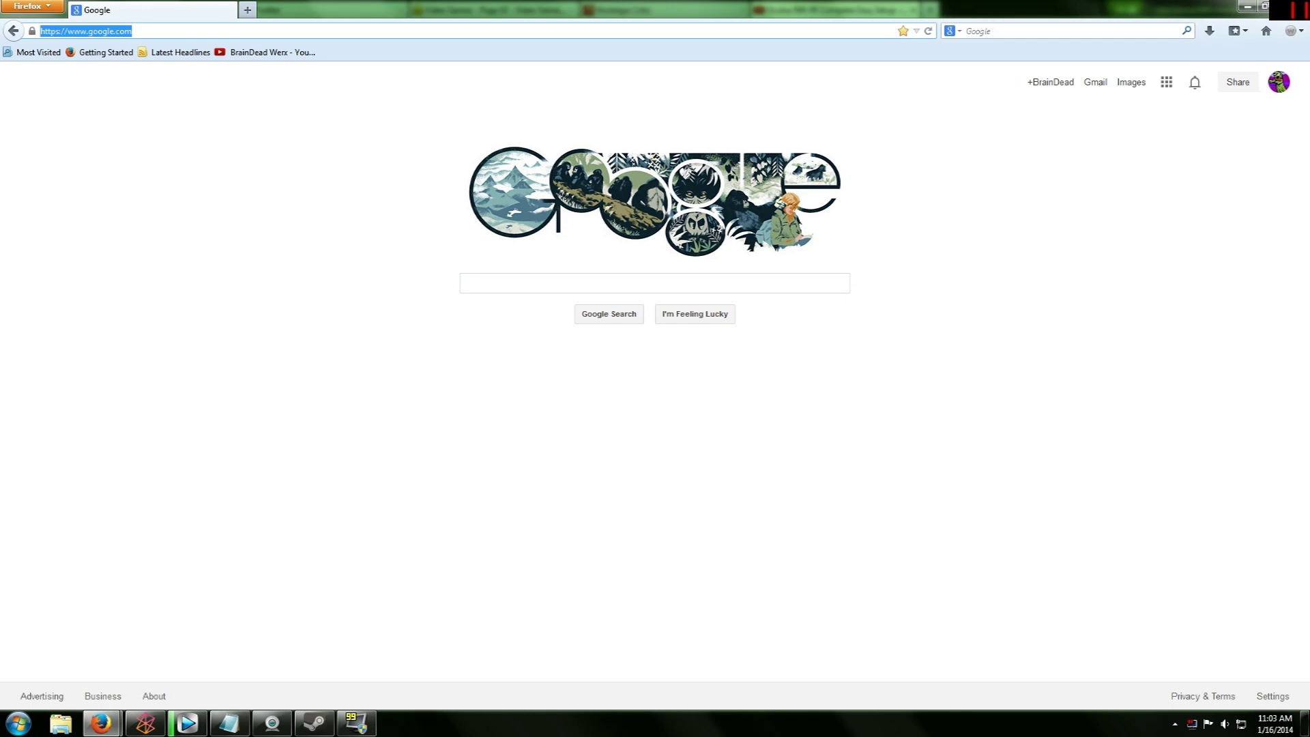
Begin entering the Oculus developer site address 'deve' in Firefox's address bar
type("developer.oculusvr.com/")
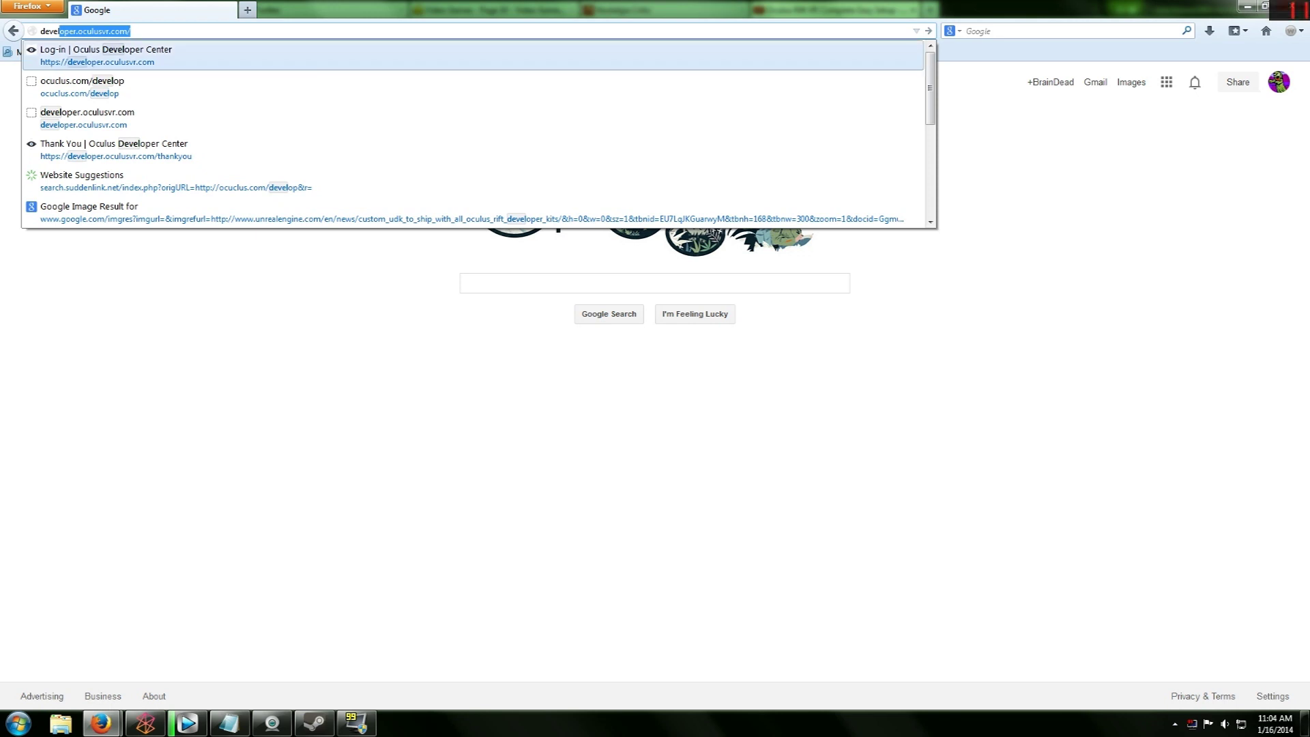
Load the autocompleted developer.oculusvr.com Developer Center login page
key("Return")
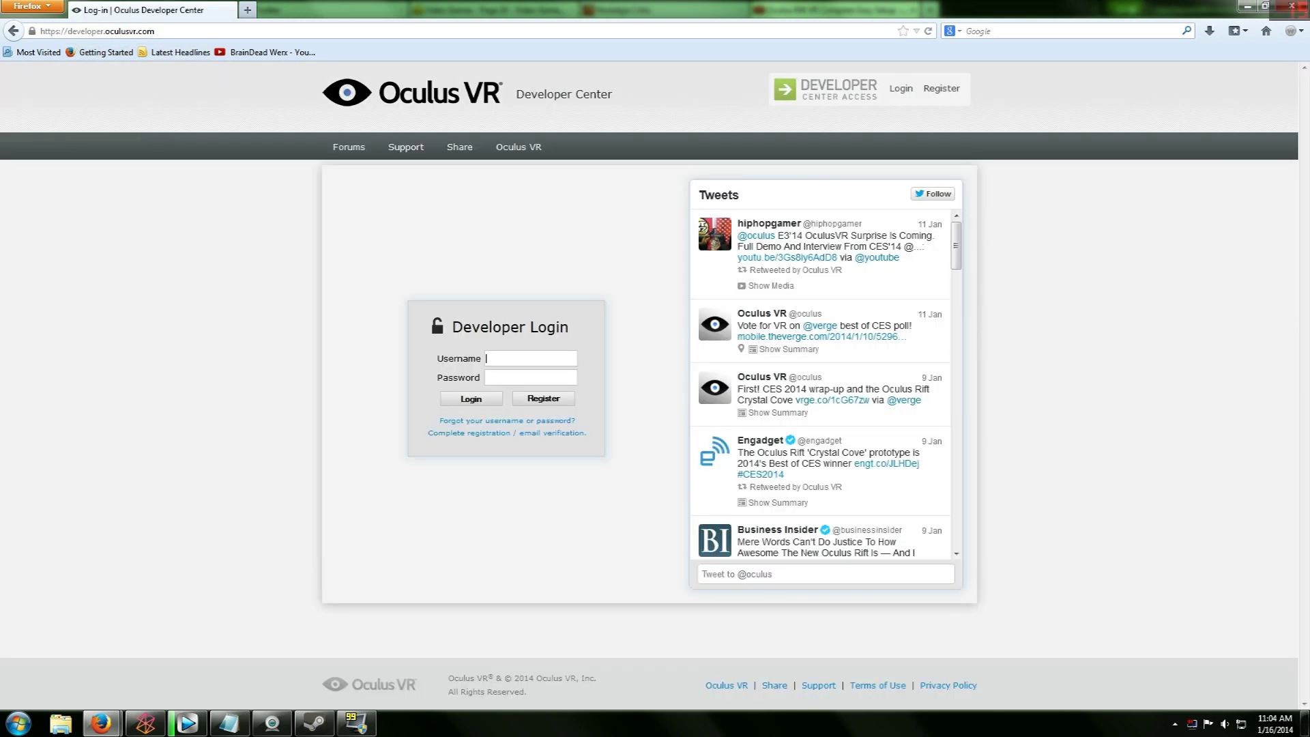
Log in to the Developer Center with the saved account username and the account password
key("Down")
key("Escape")
type("braindead")
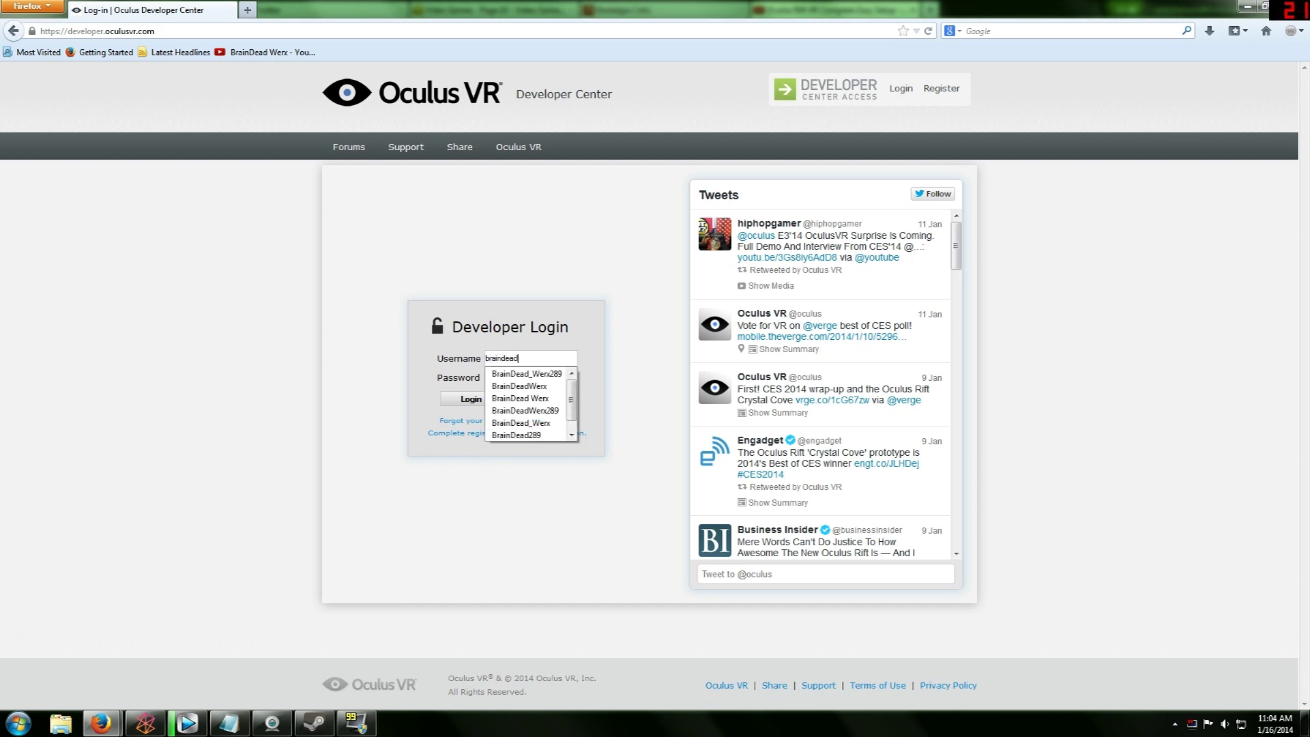
key("Down")
key("Down")
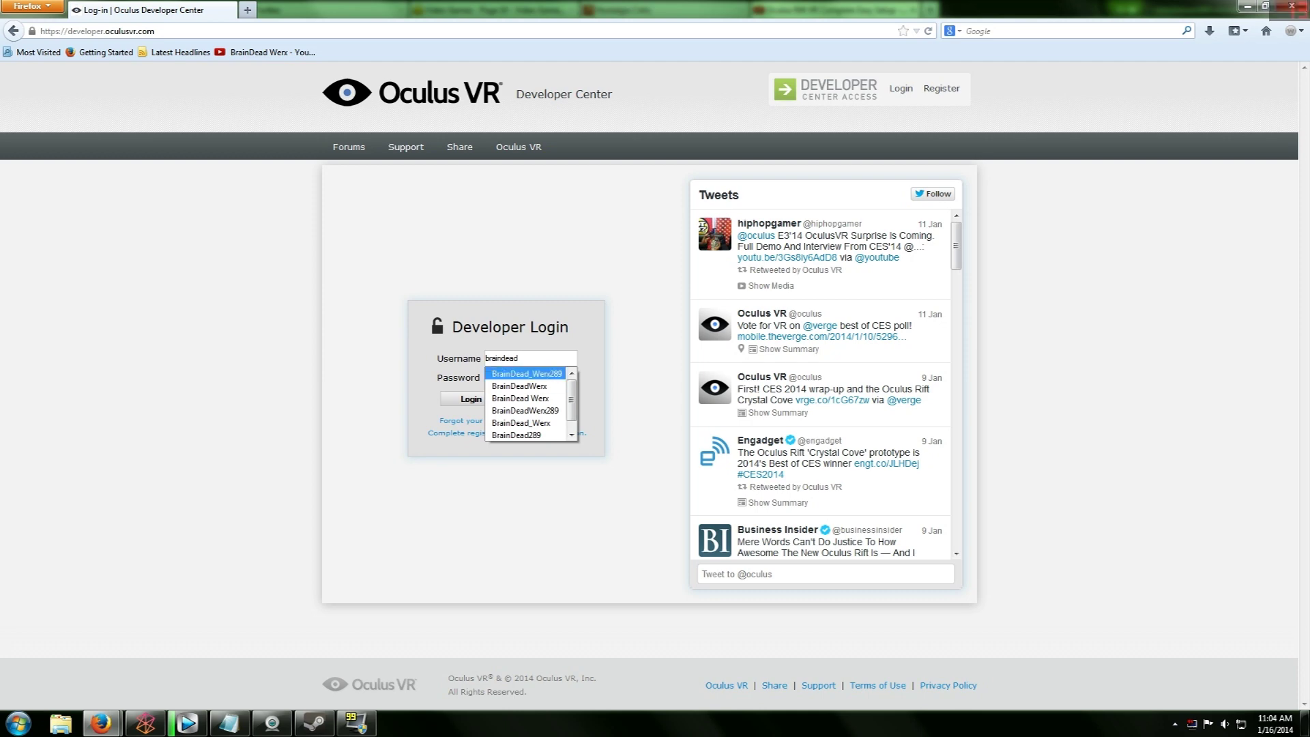
key("Return")
key("Tab")
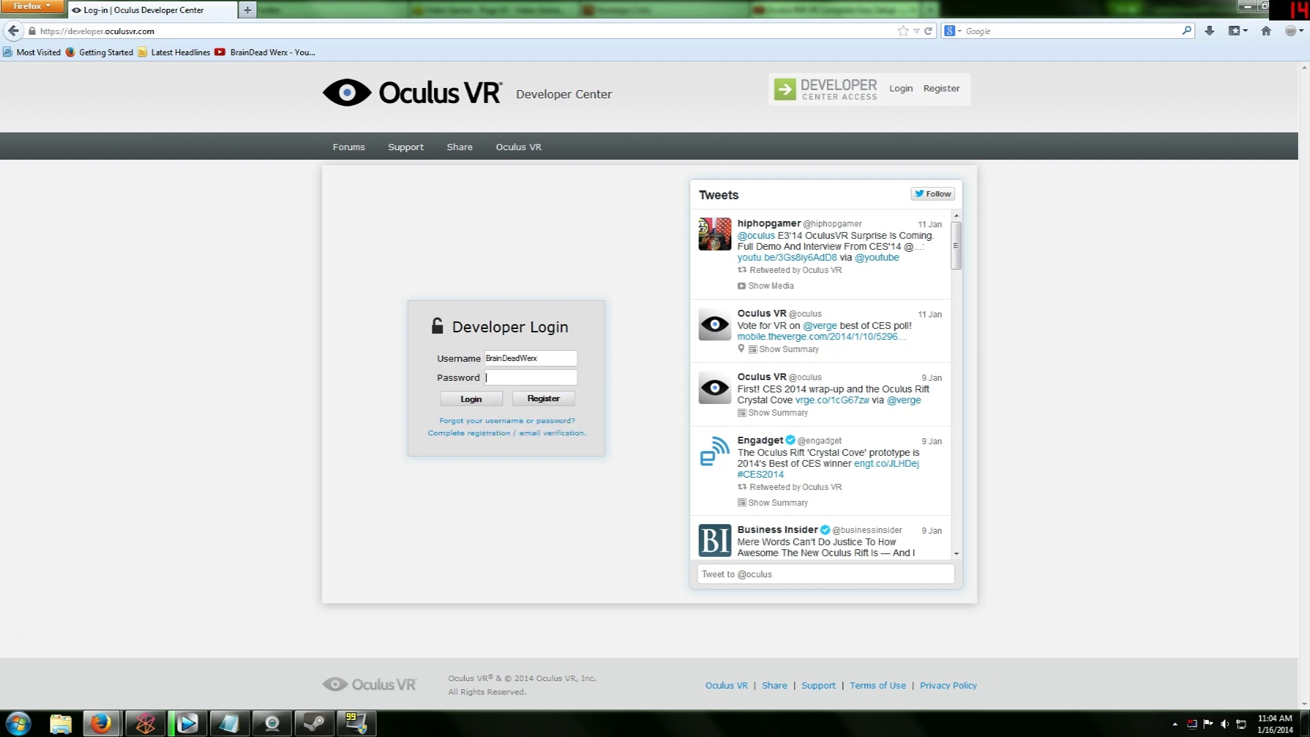
type("********")
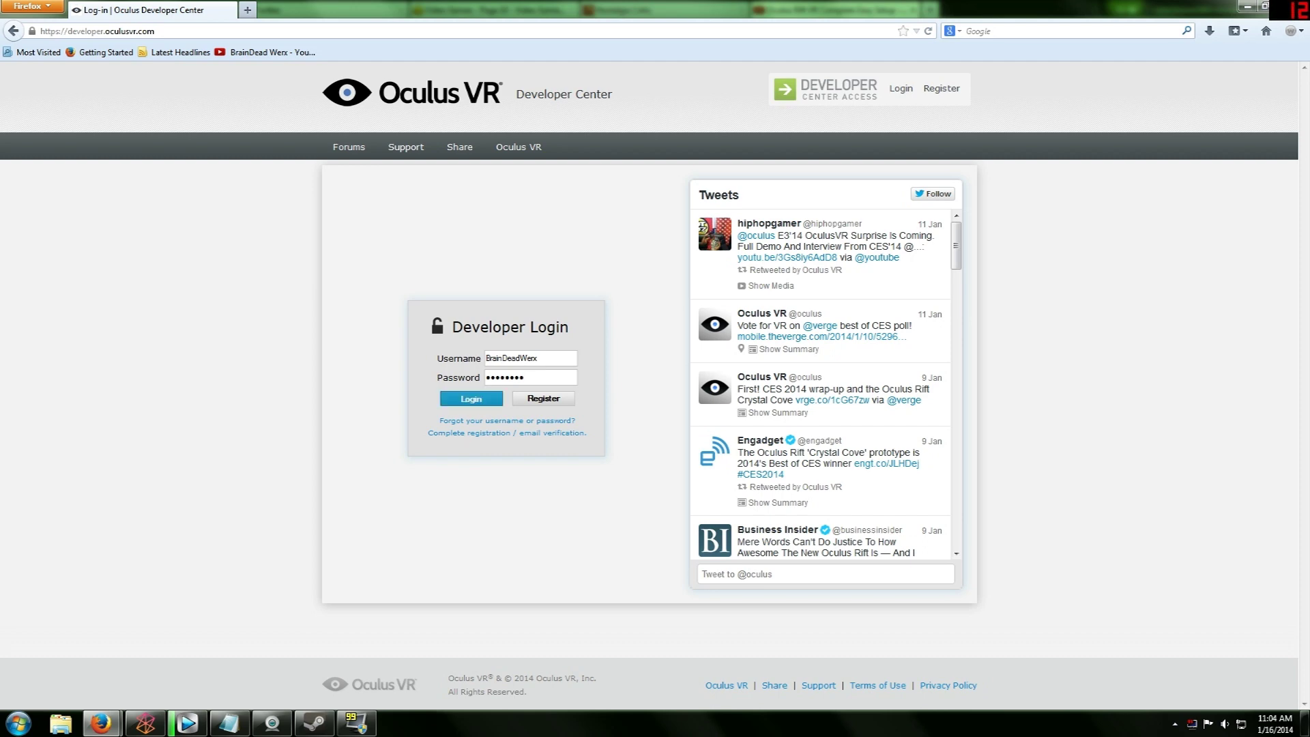
key("Return")
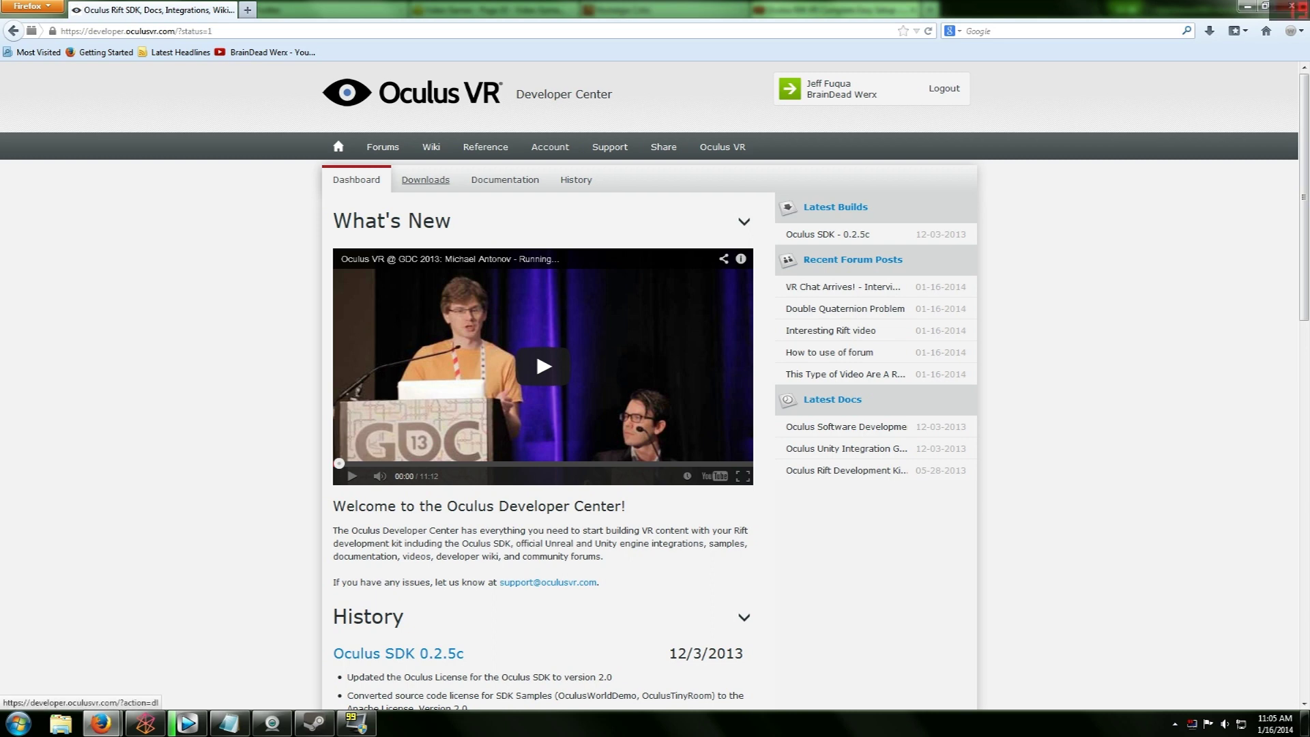
Download ovr_sdk_win_0.2.5c.zip from the Downloads page, then bring up Windows Explorer
left_click(425, 180)
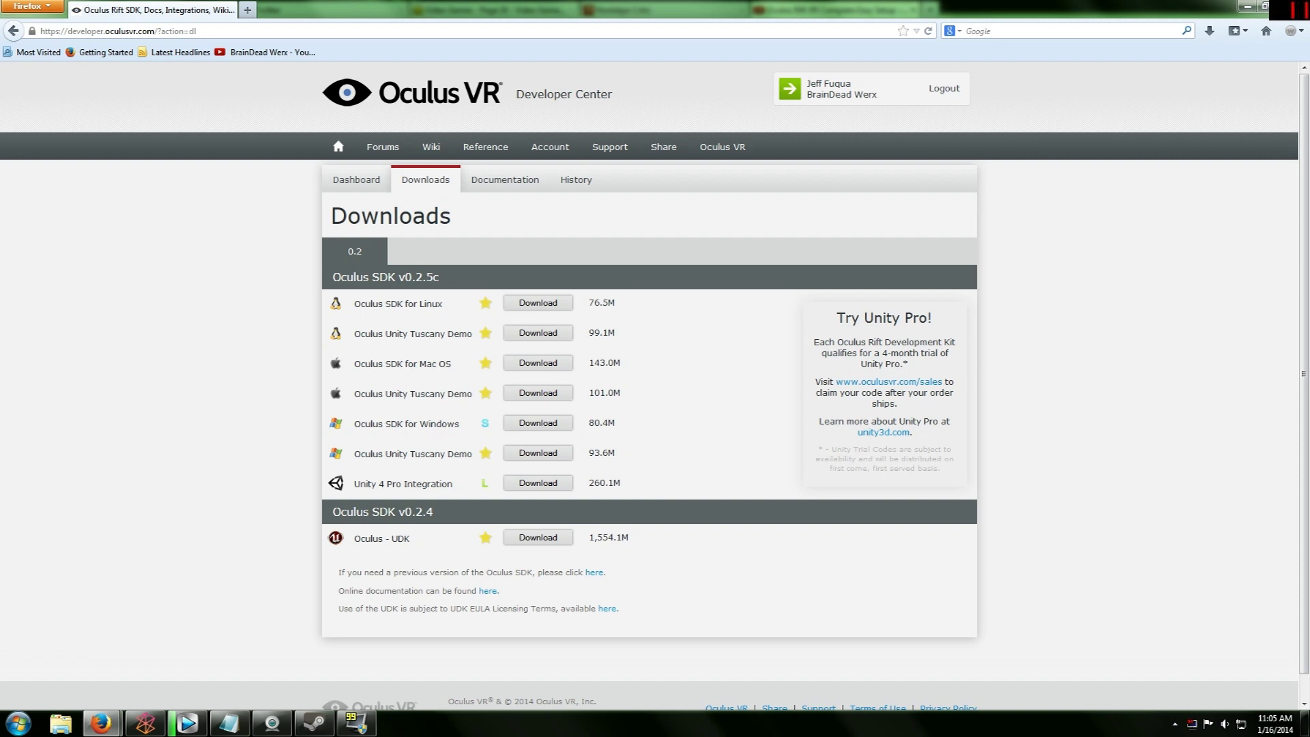
left_click(537, 422)
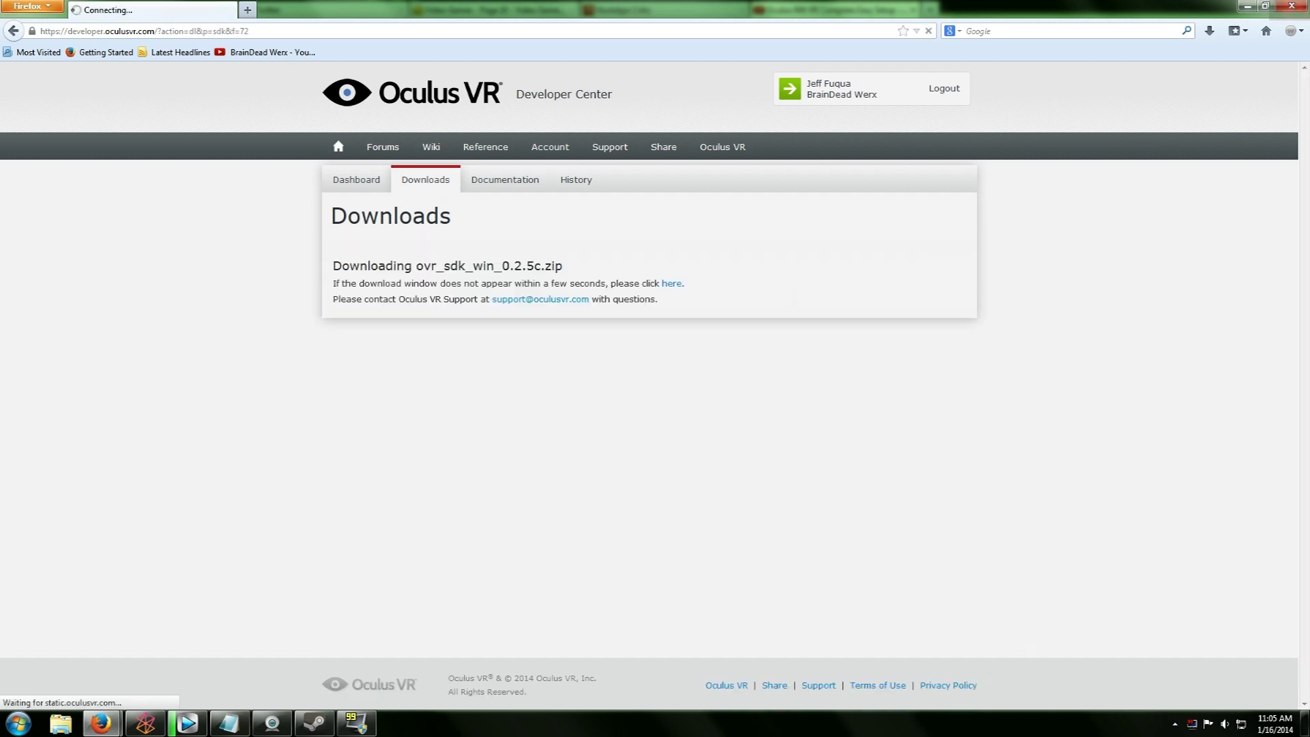
key("alt+Left")
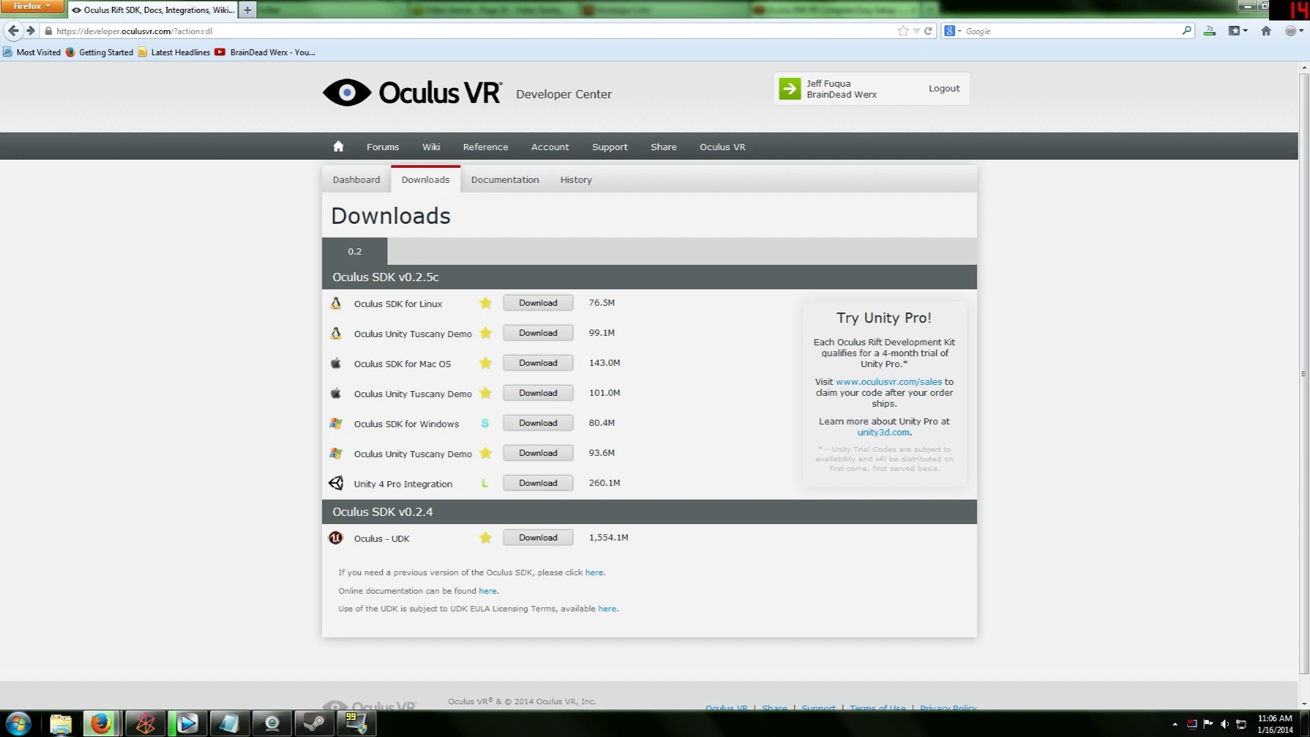
left_click(61, 723)
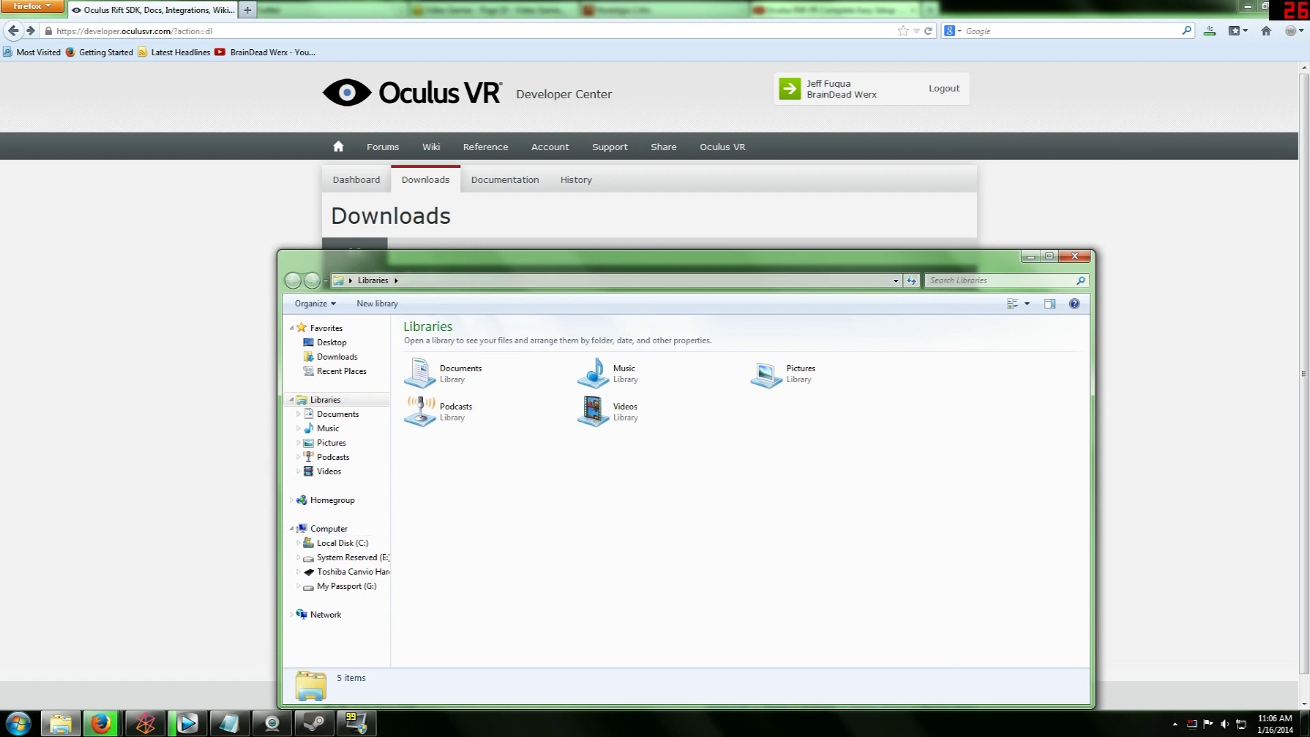
Browse Local Disk (C:), close the WinRAR window opened from UDK, and open C:\OculusRiftVR
left_click(341, 525)
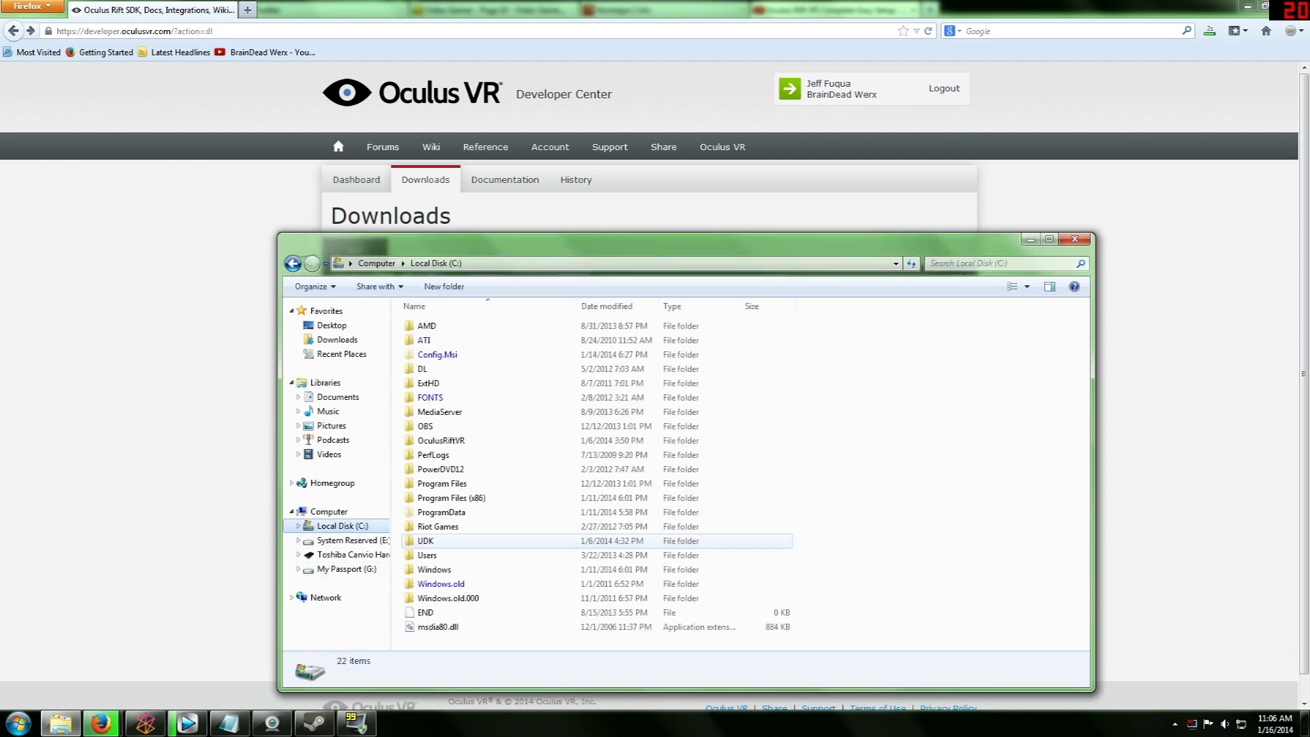
double_click(426, 540)
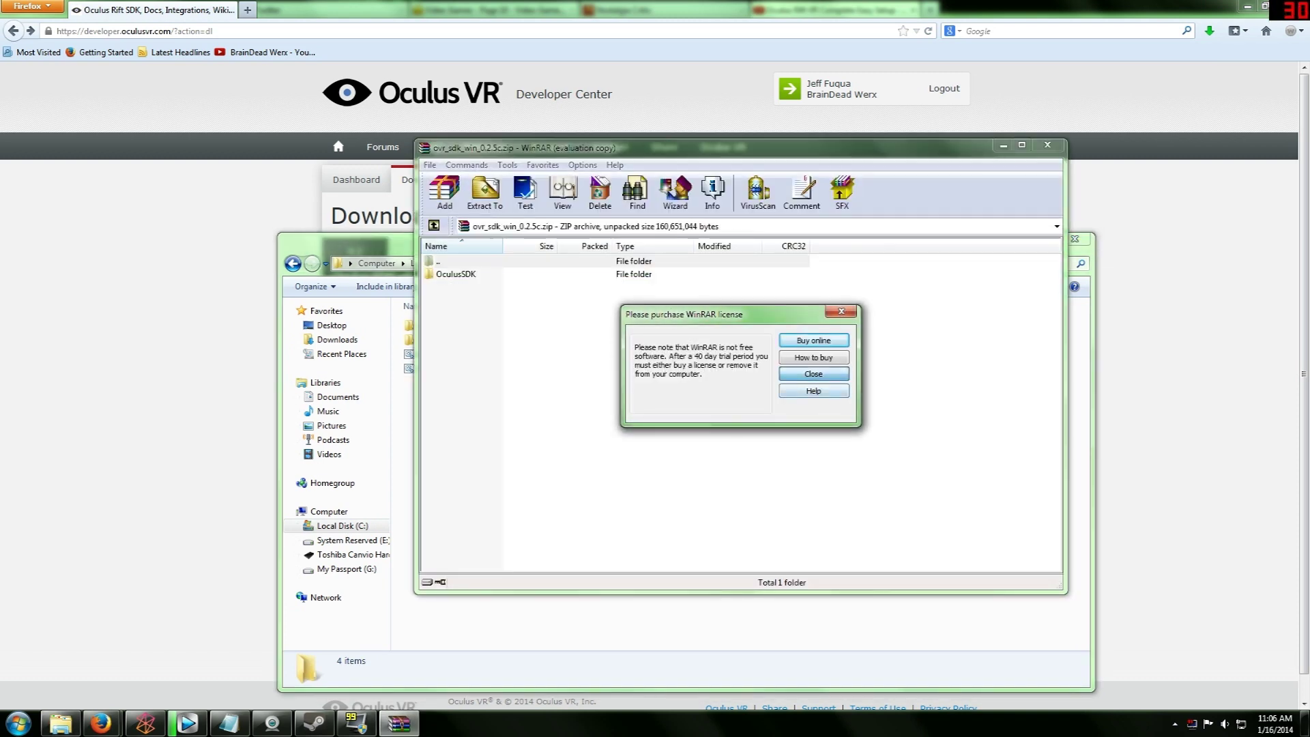
left_click(813, 373)
left_click(1048, 145)
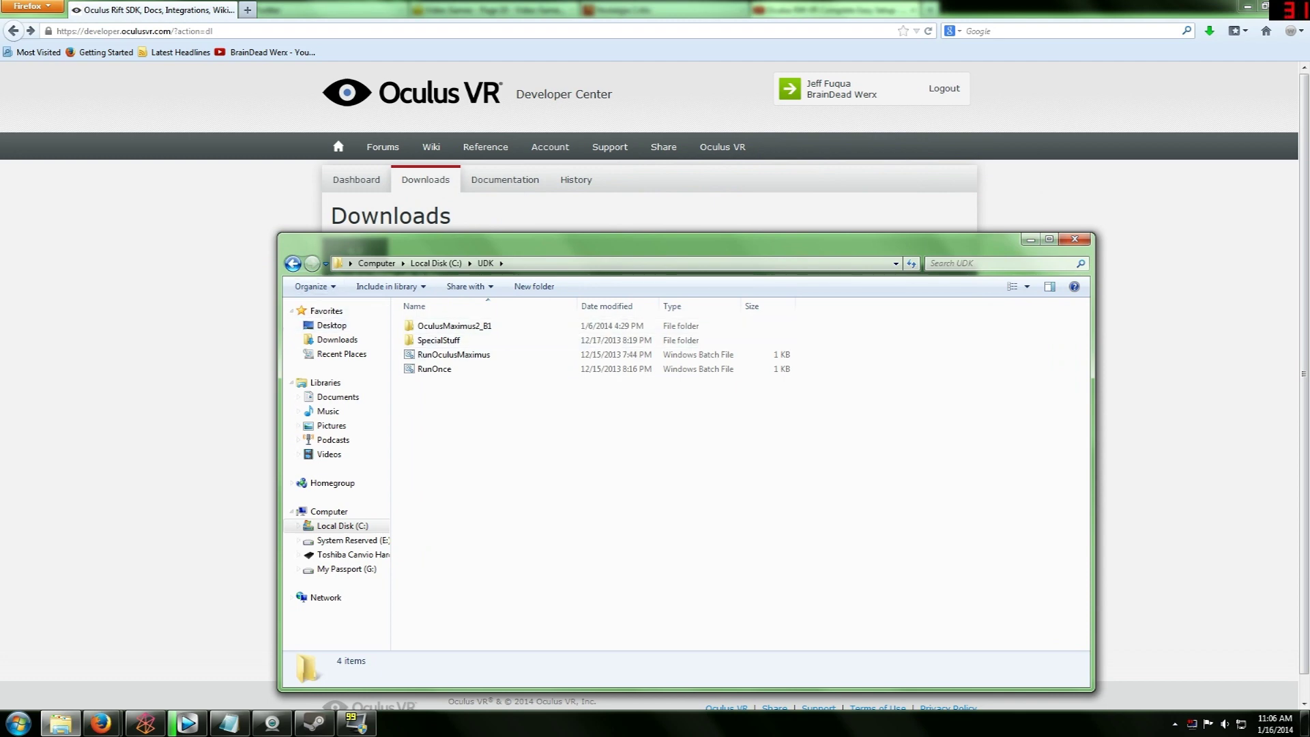
left_click(293, 263)
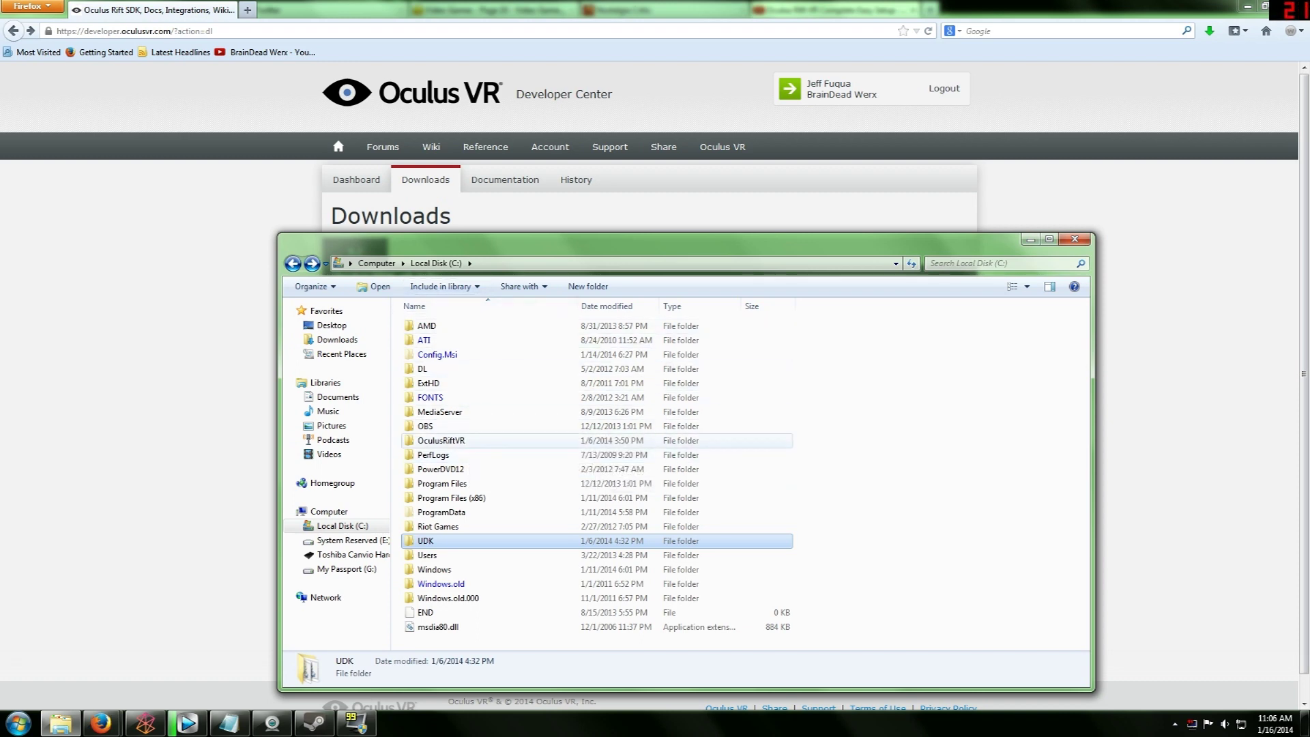
double_click(470, 441)
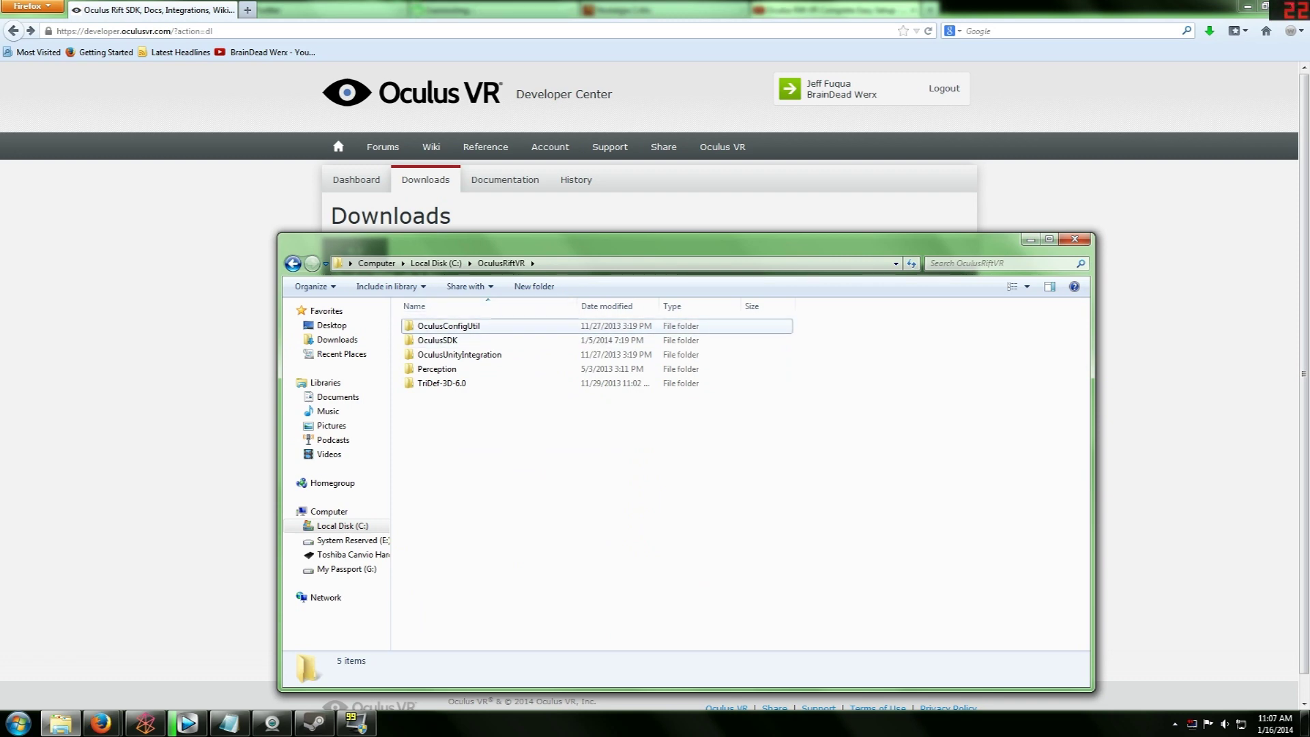
Go into C:\OculusRiftVR\OculusSDK and launch the Oculus Configuration Utility shortcut
double_click(448, 325)
key("BackSpace")
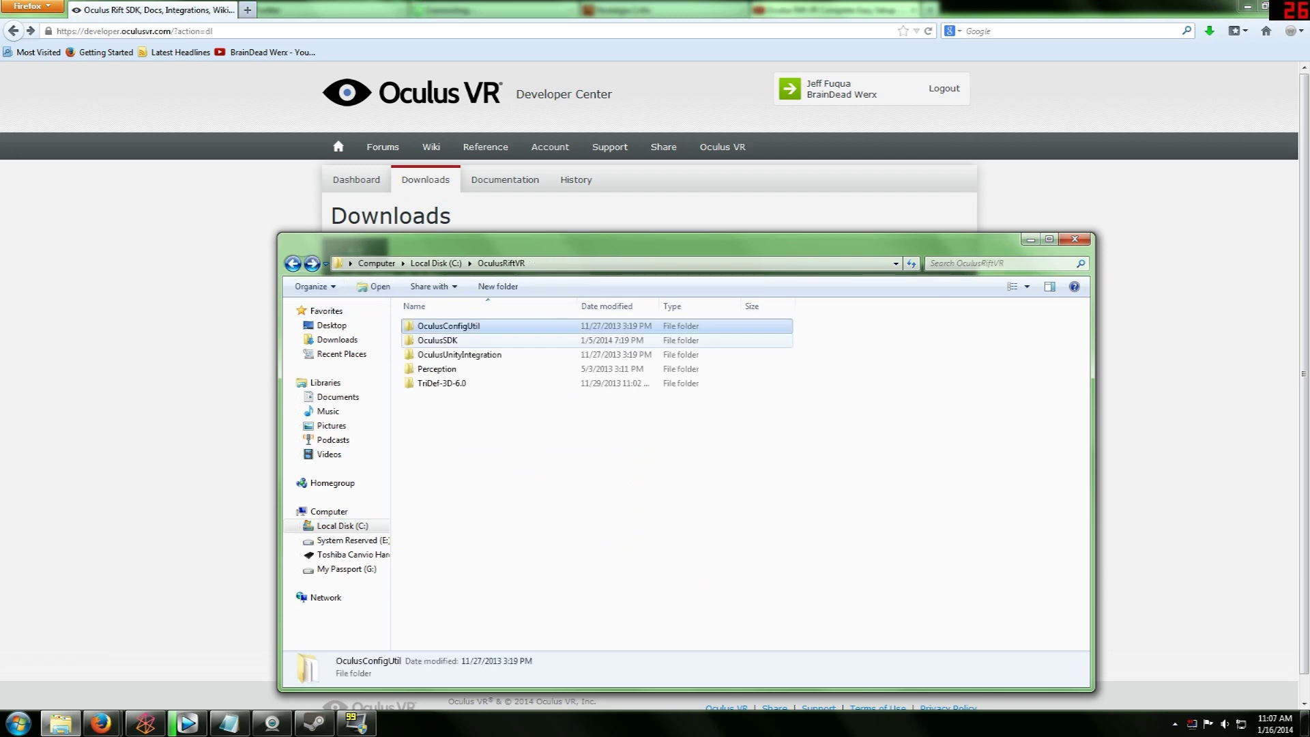
double_click(437, 339)
key("BackSpace")
left_click(437, 369)
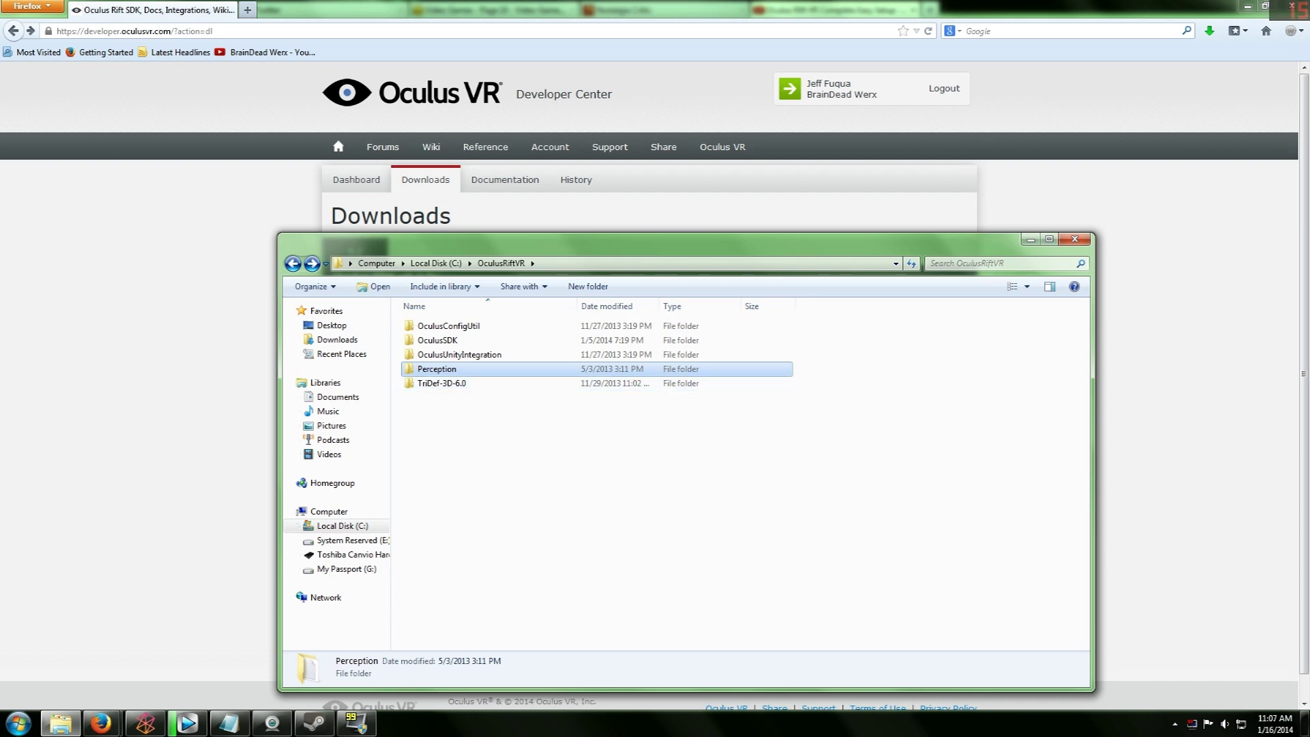
left_click(498, 383)
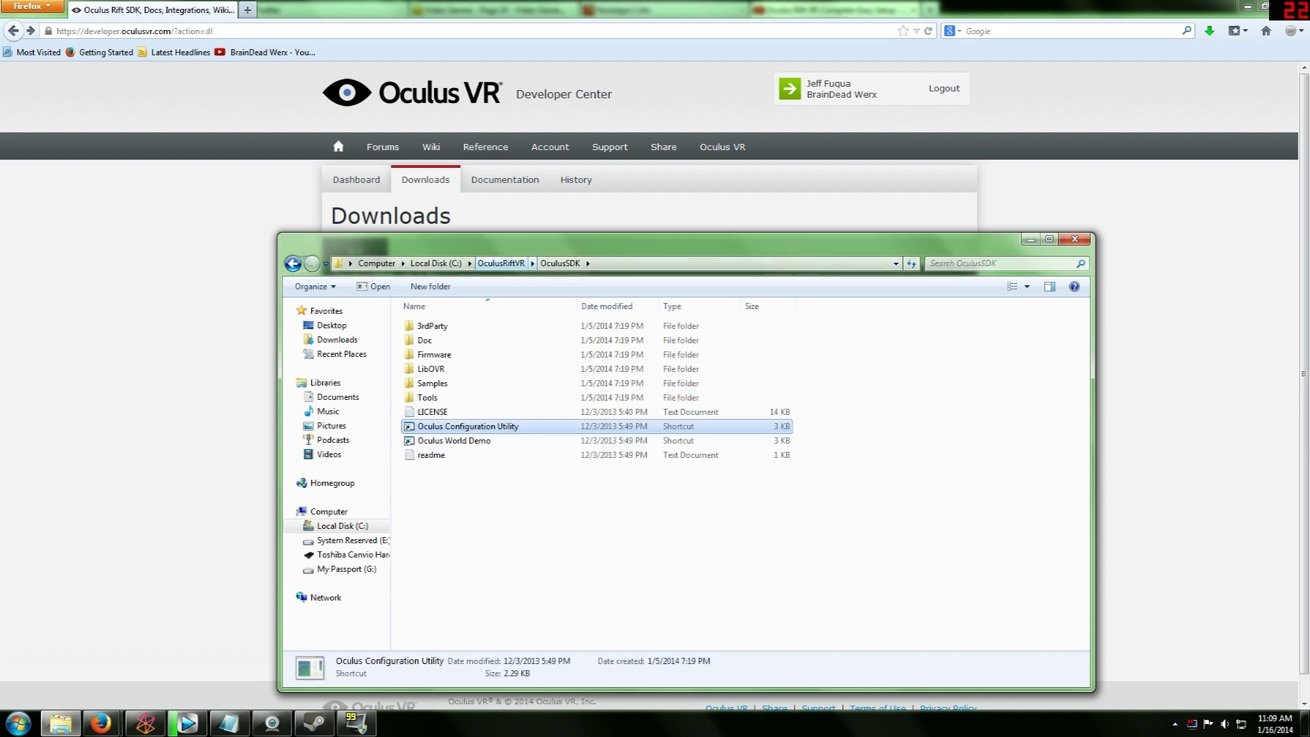
key("alt+Up")
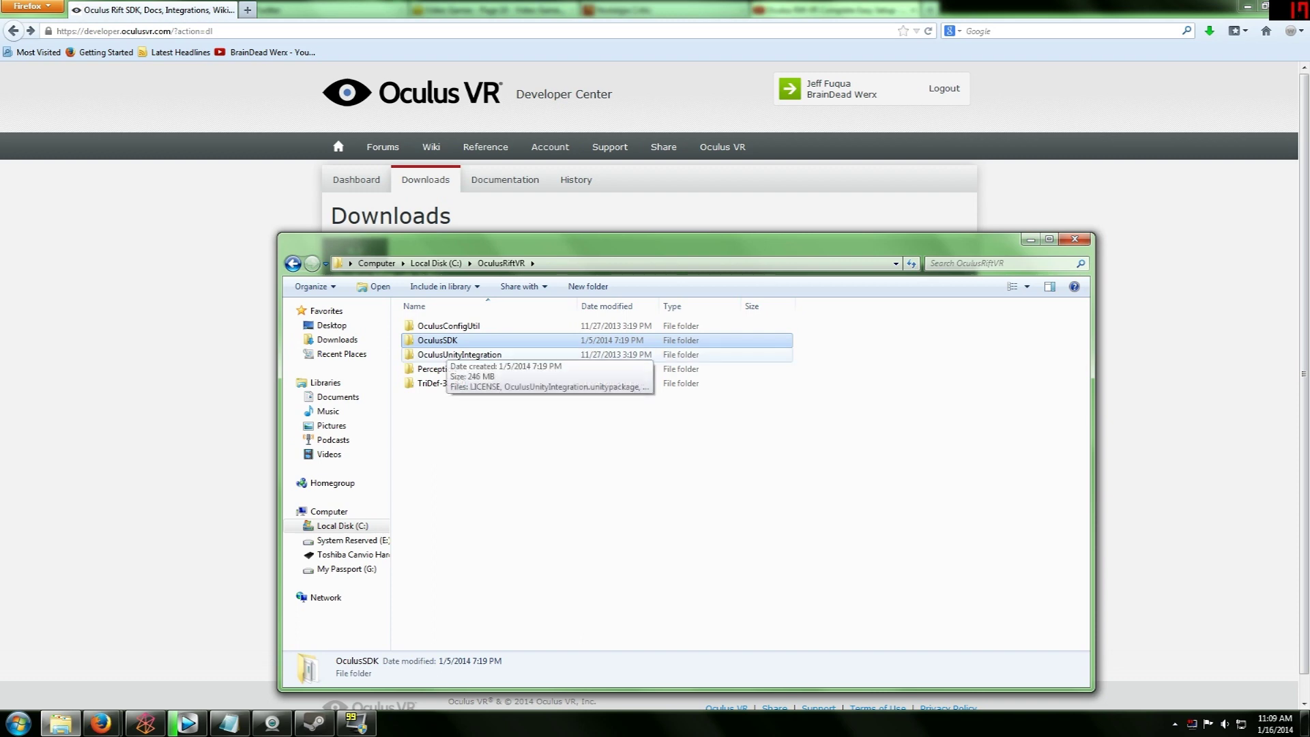
double_click(440, 340)
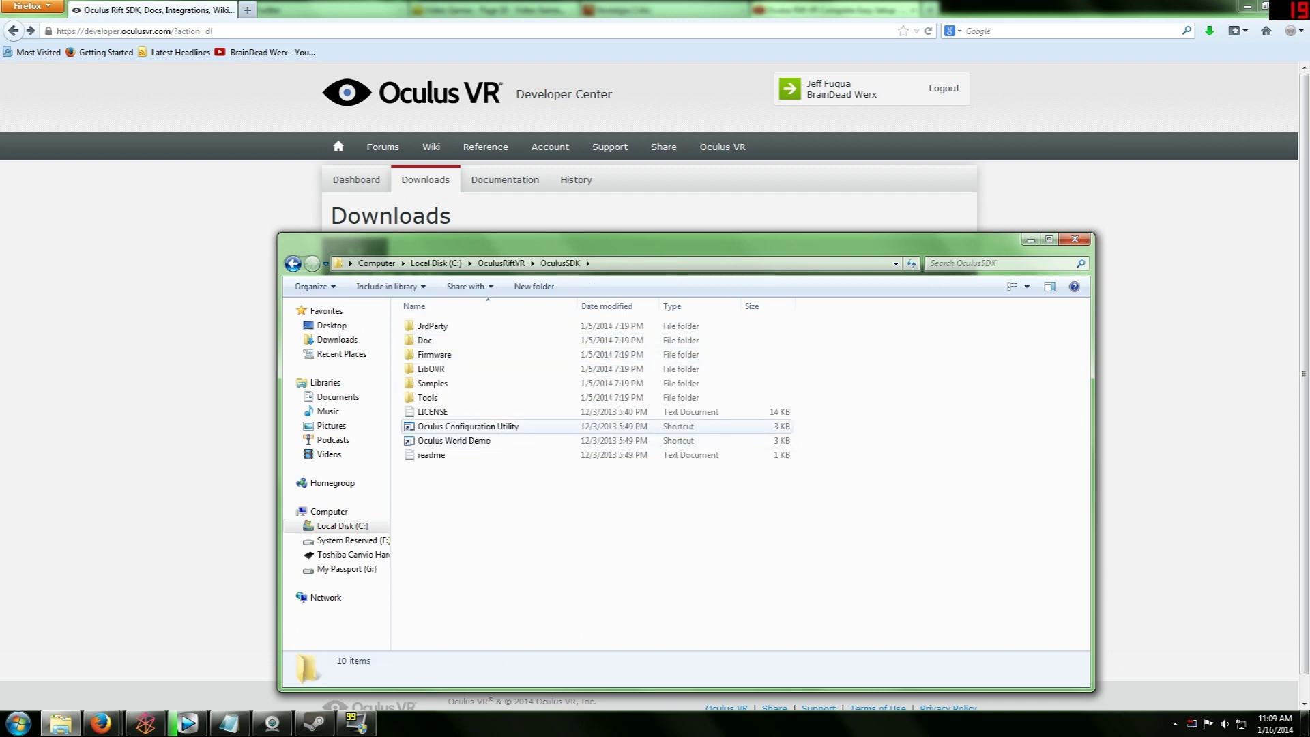
left_click(468, 426)
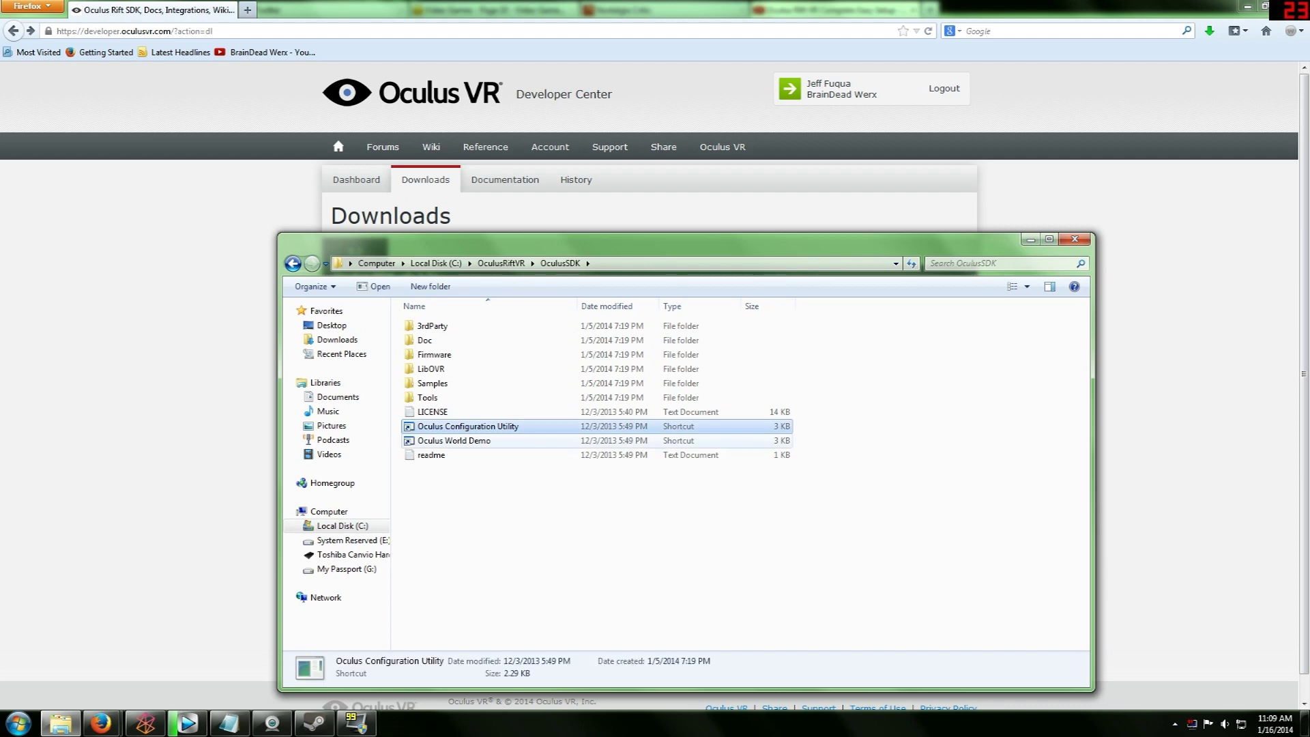
key("Return")
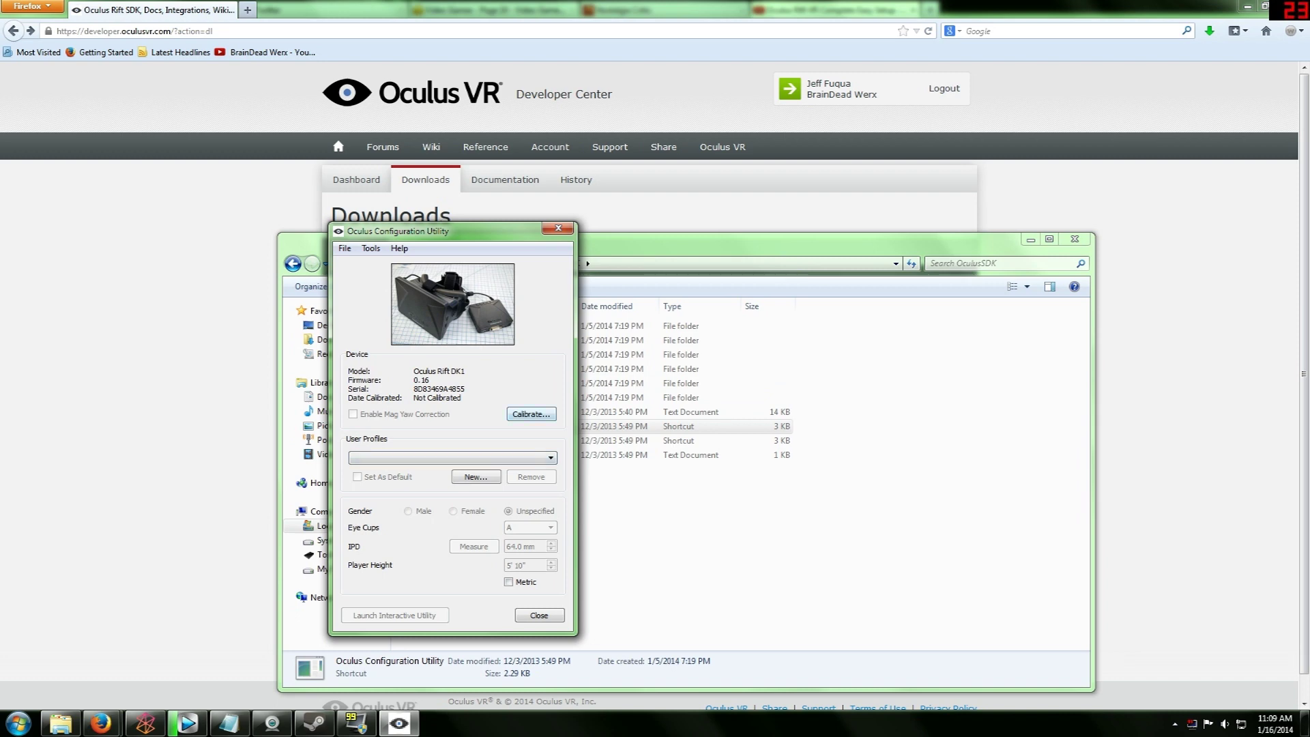
Open Magnetic Calibration for the Rift DK1 and start the calibration run
left_click(532, 413)
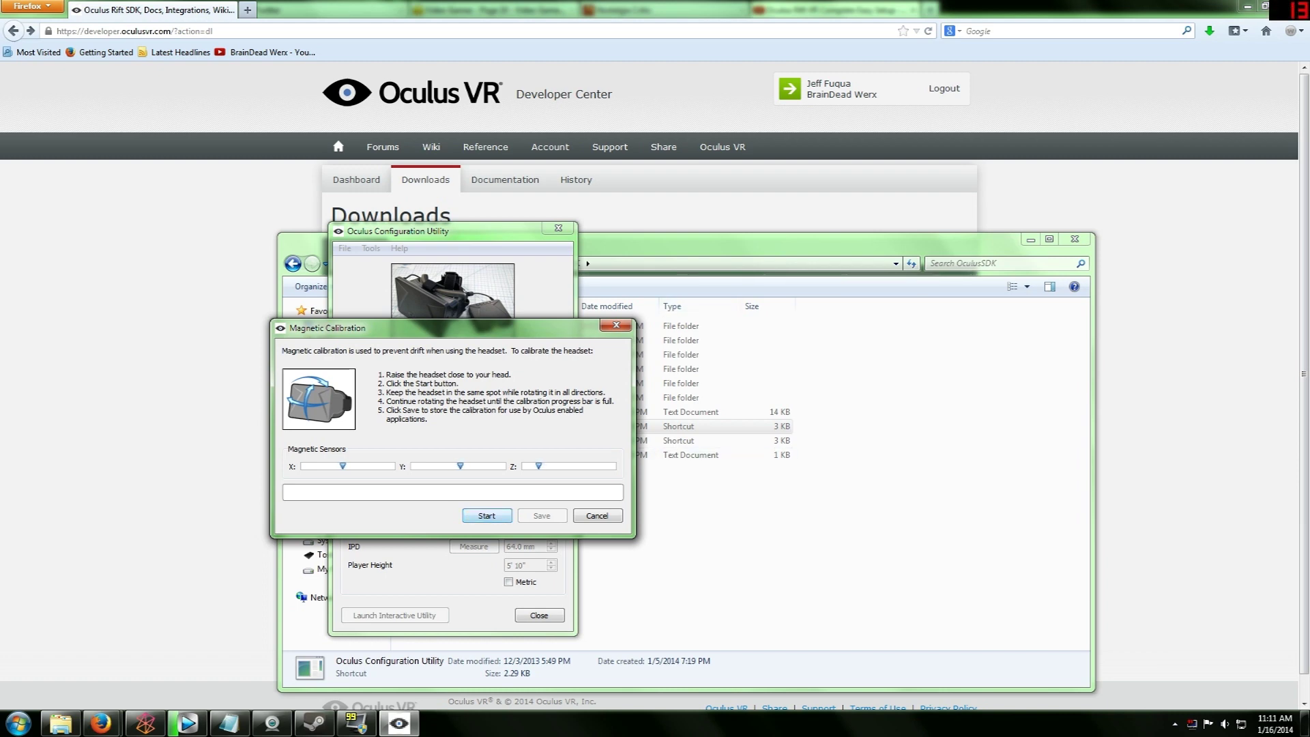
left_click(487, 515)
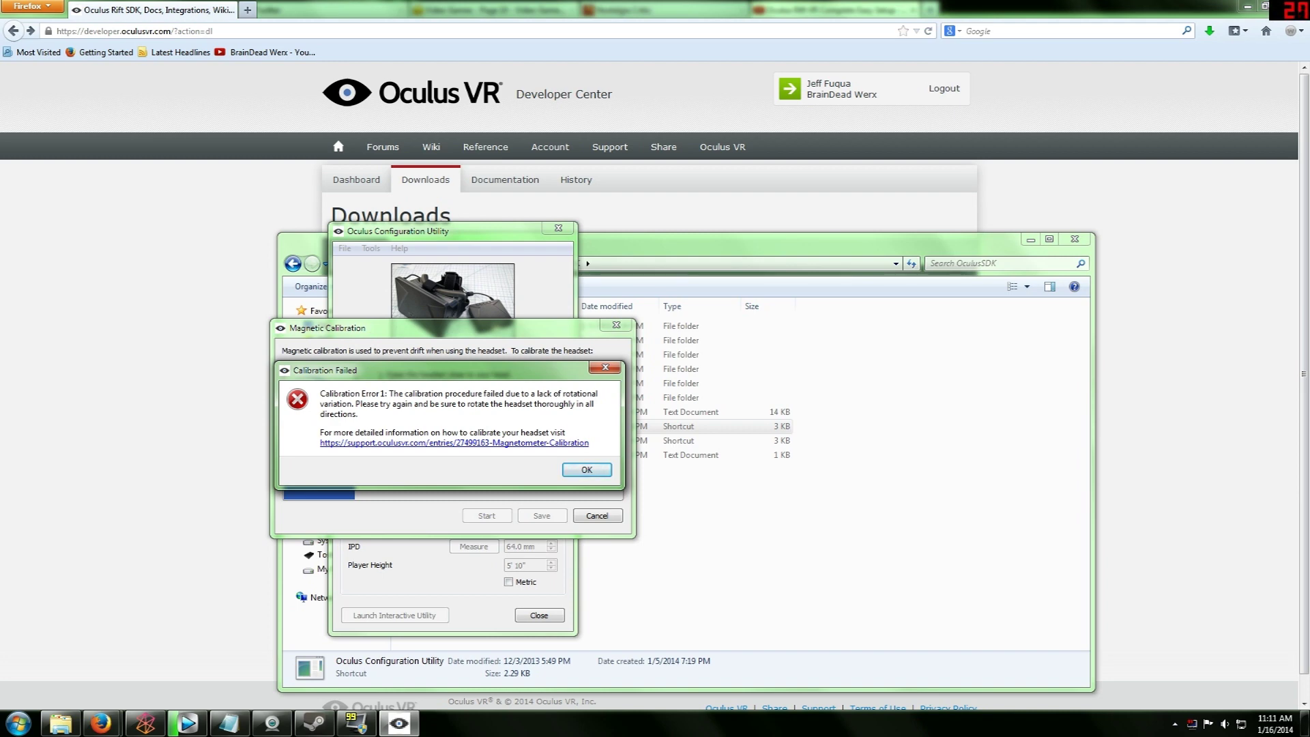
Dismiss Calibration Error 1, cancel Magnetic Calibration, and close the Configuration Utility
key("Return")
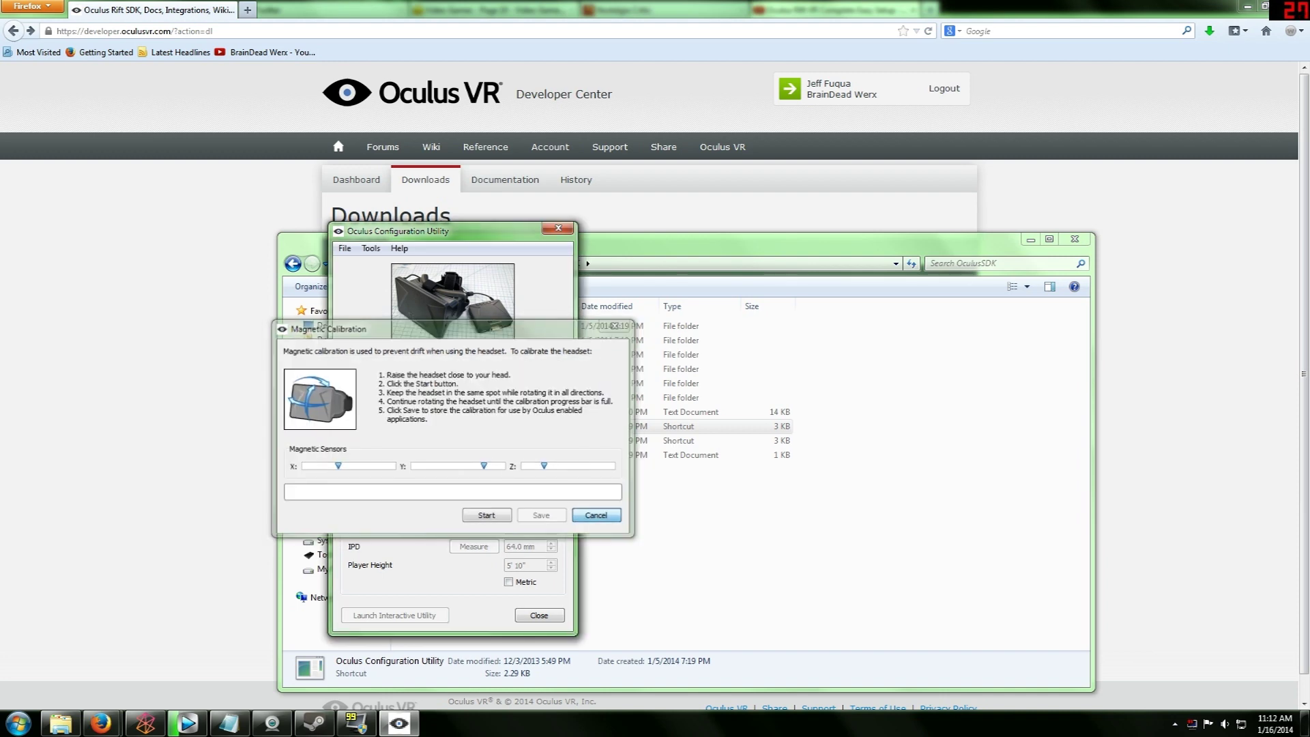
key("Escape")
key("Return")
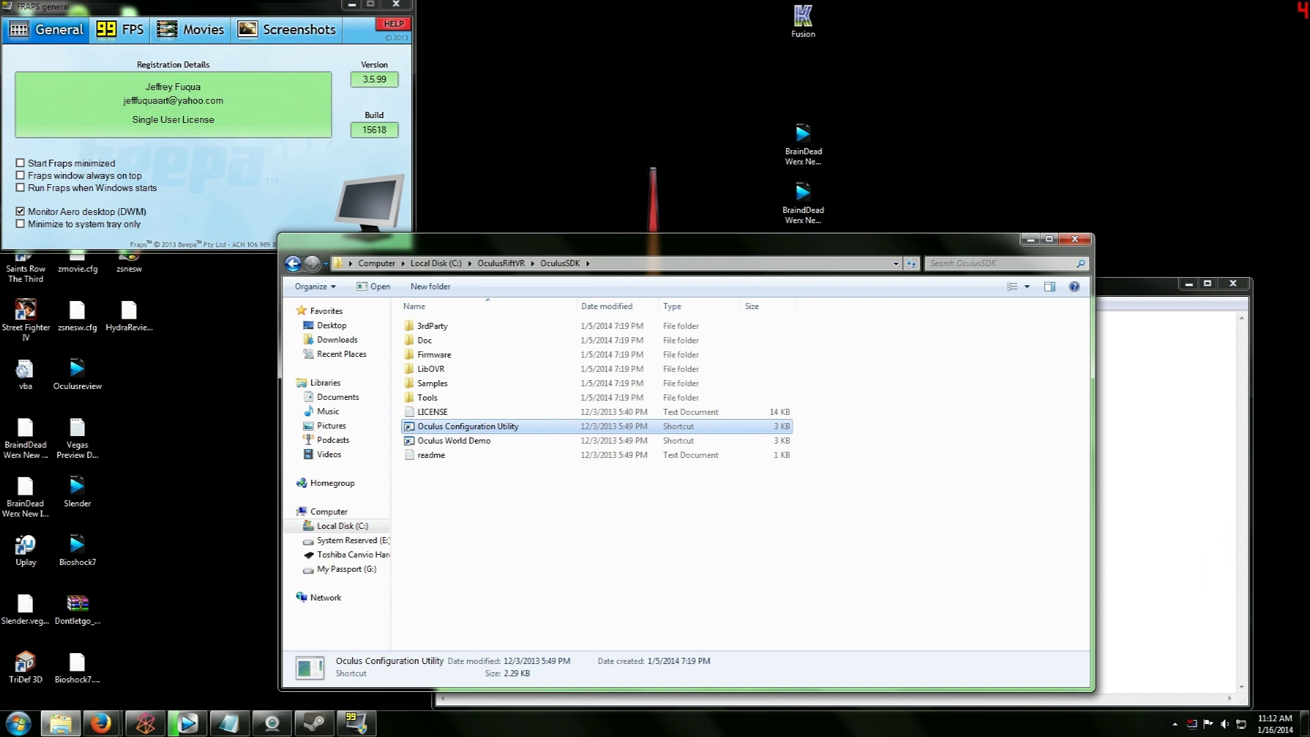
Open Screen Resolution from the desktop's right-click menu
right_click(1060, 131)
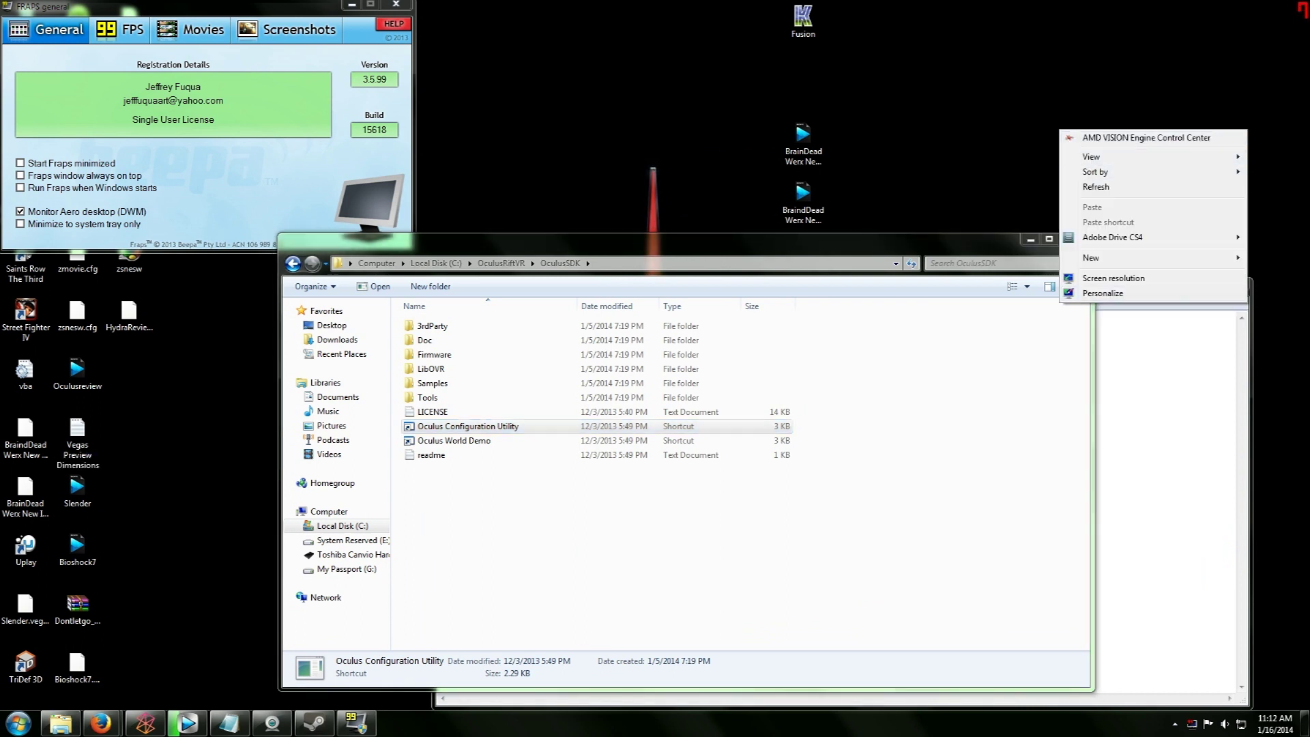
right_click(997, 149)
left_click(1050, 296)
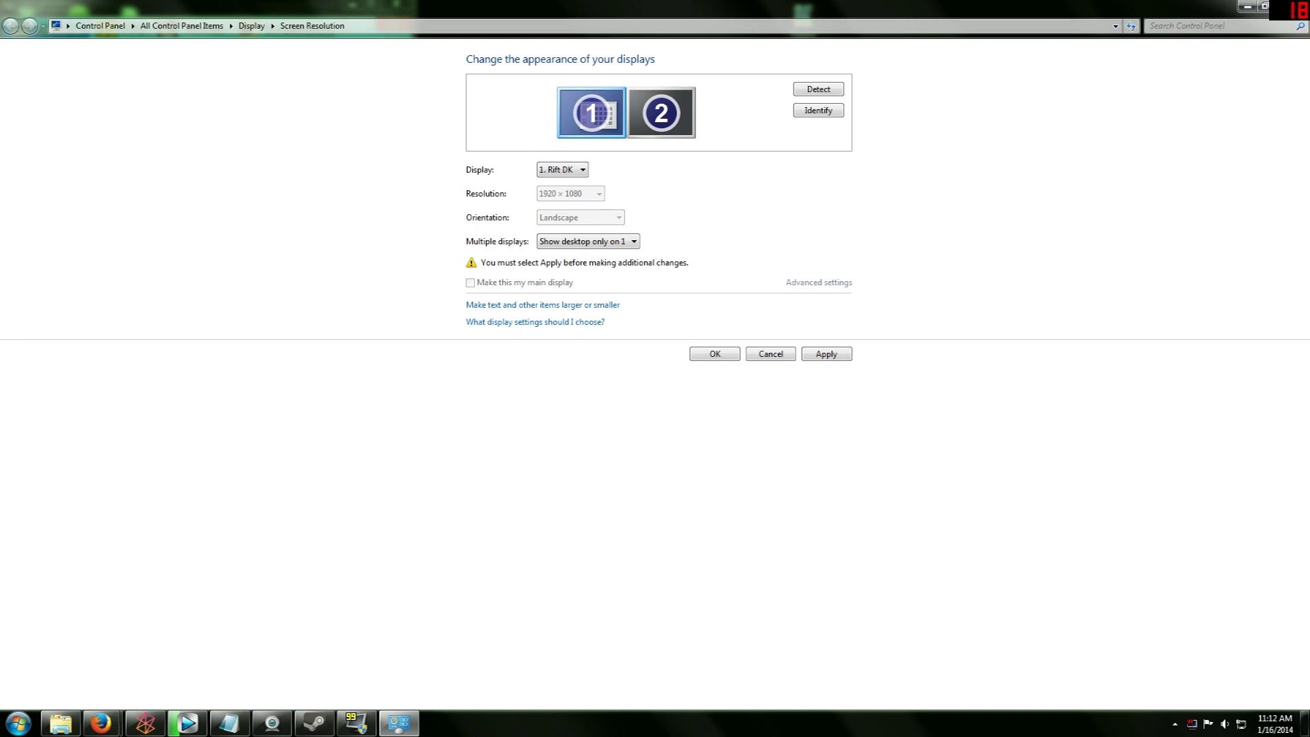
Set Rift DK and LCD TV to 'Duplicate these displays', apply, and close Screen Resolution
key("alt+Down")
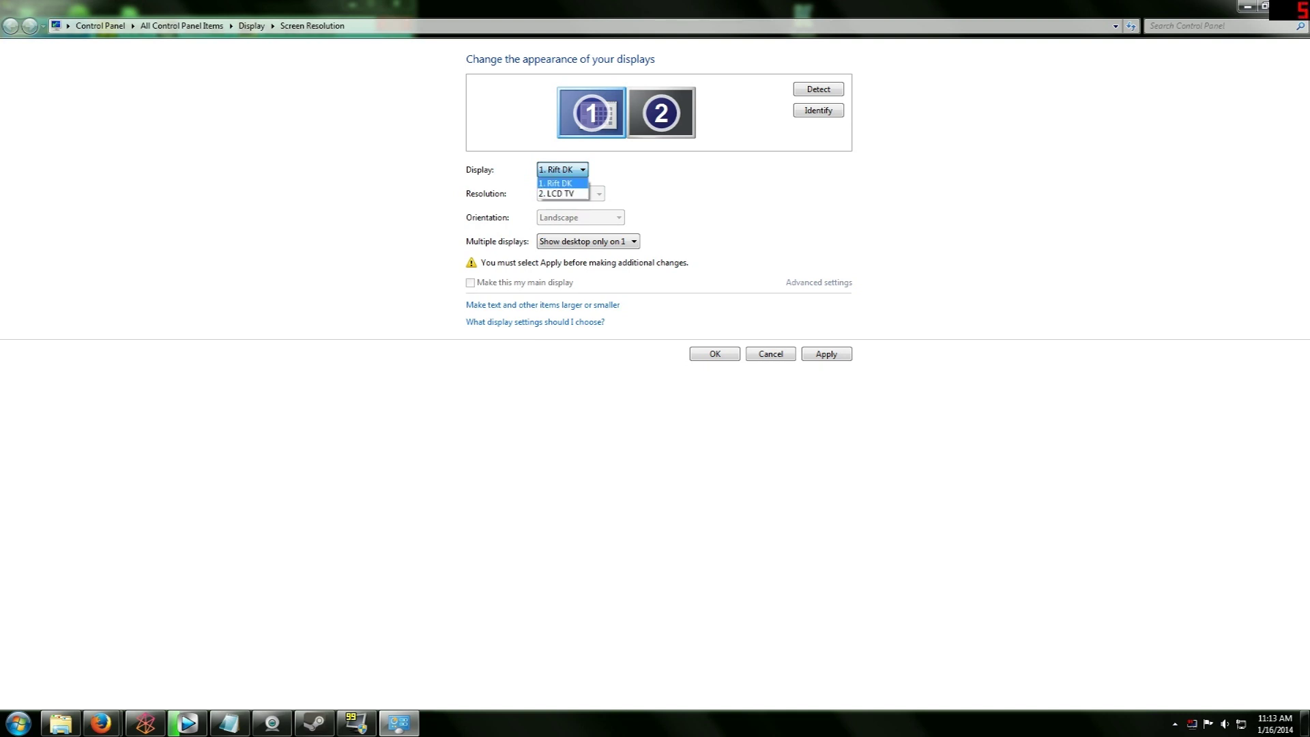
key("Down")
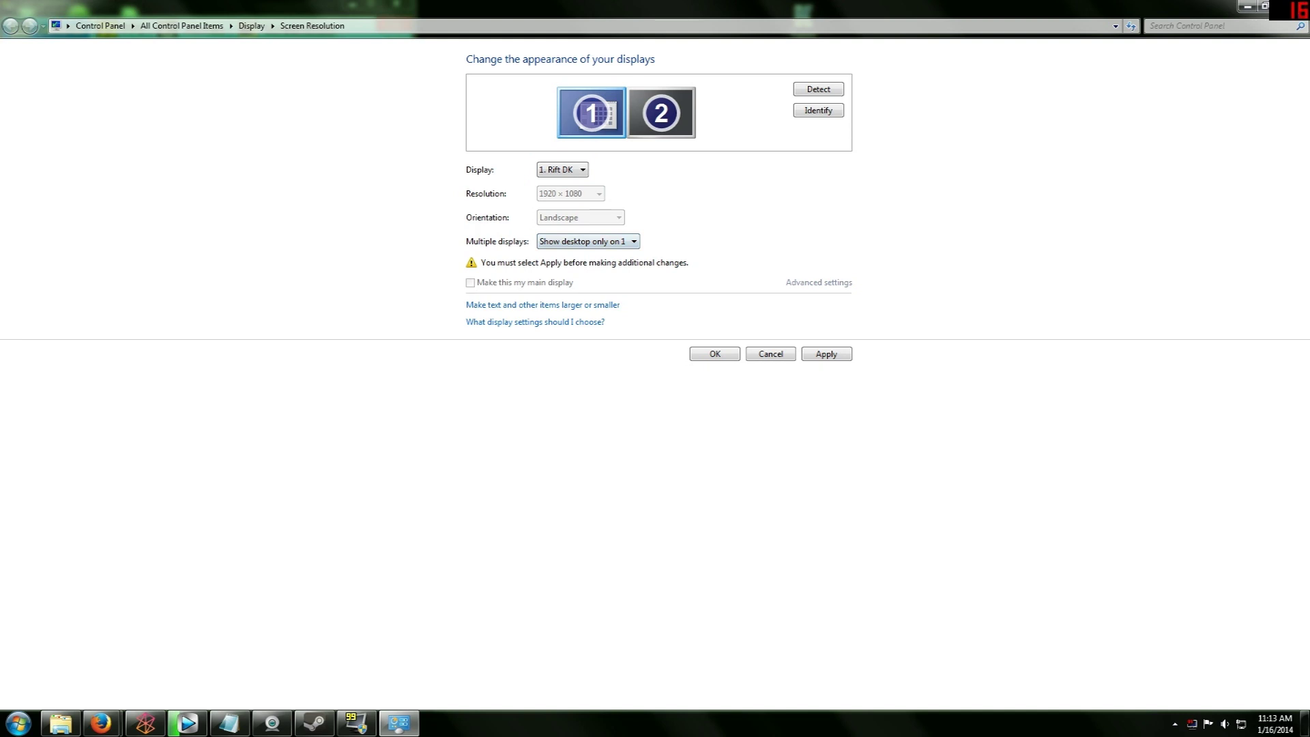
key("alt+Down")
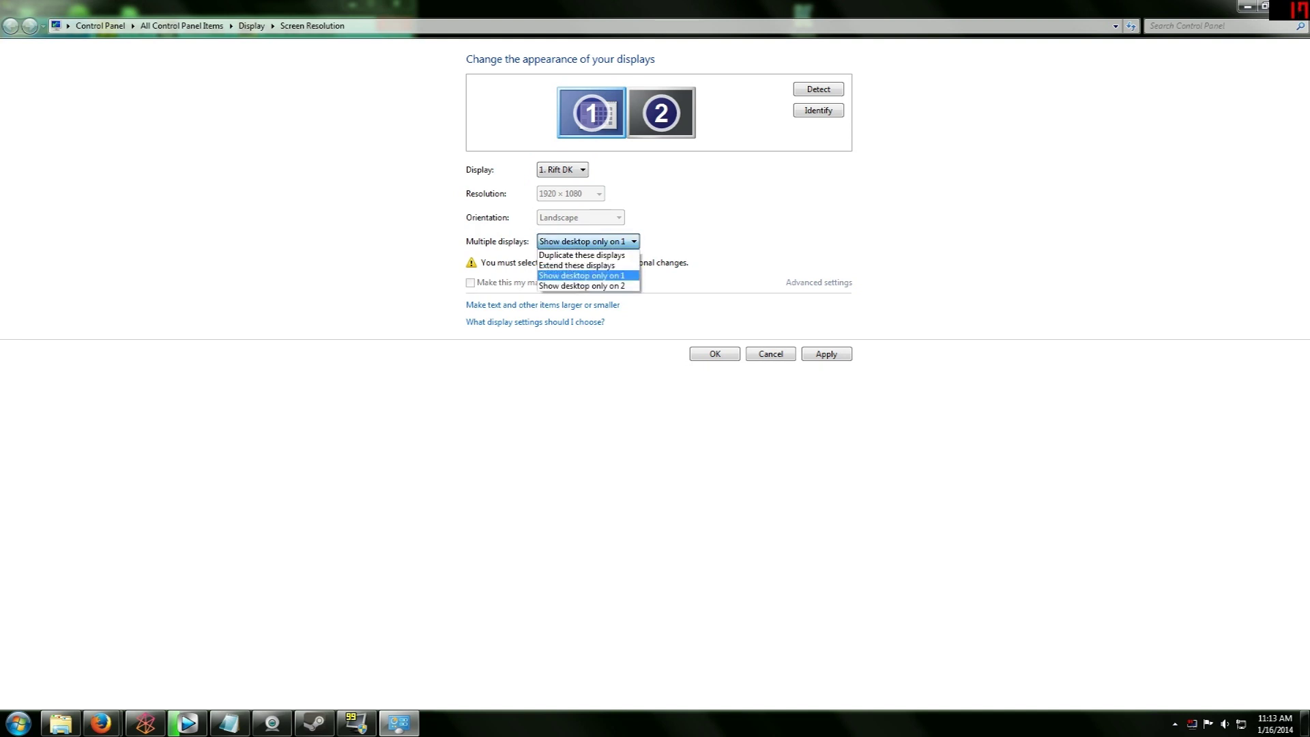
key("Up")
key("Up")
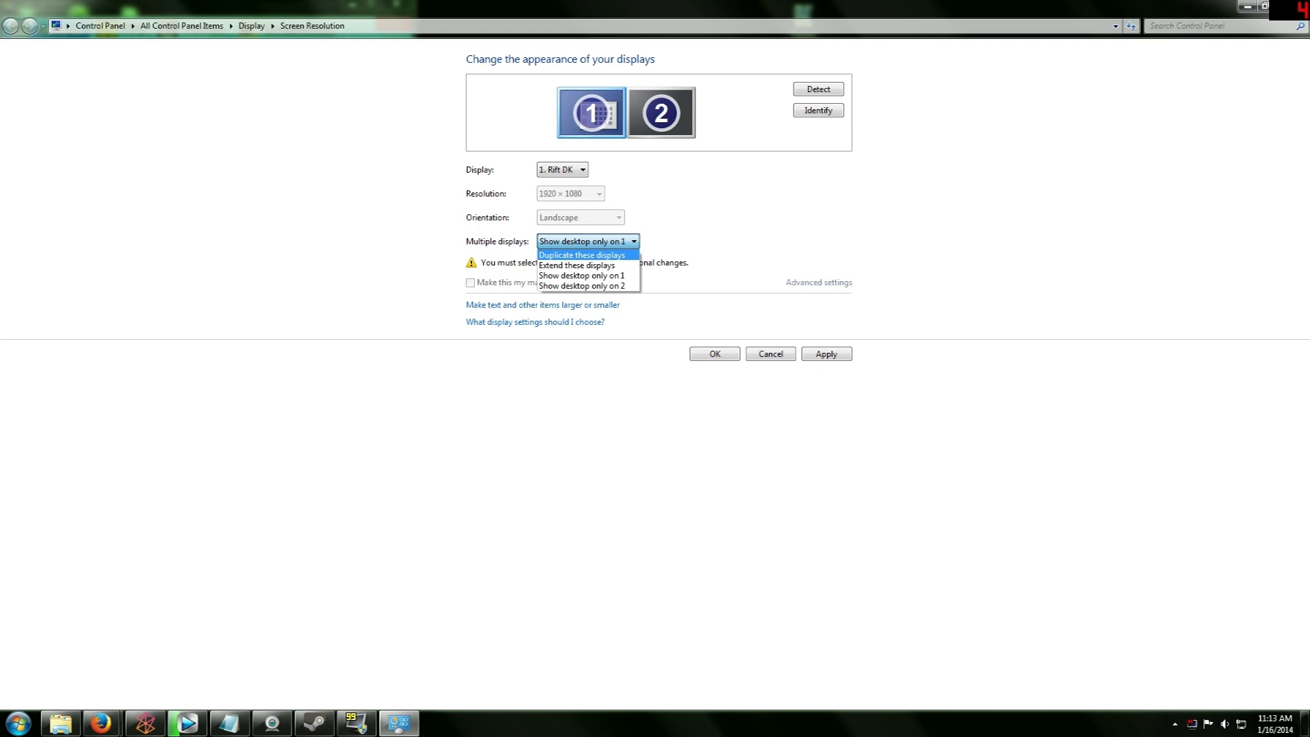
key("Down")
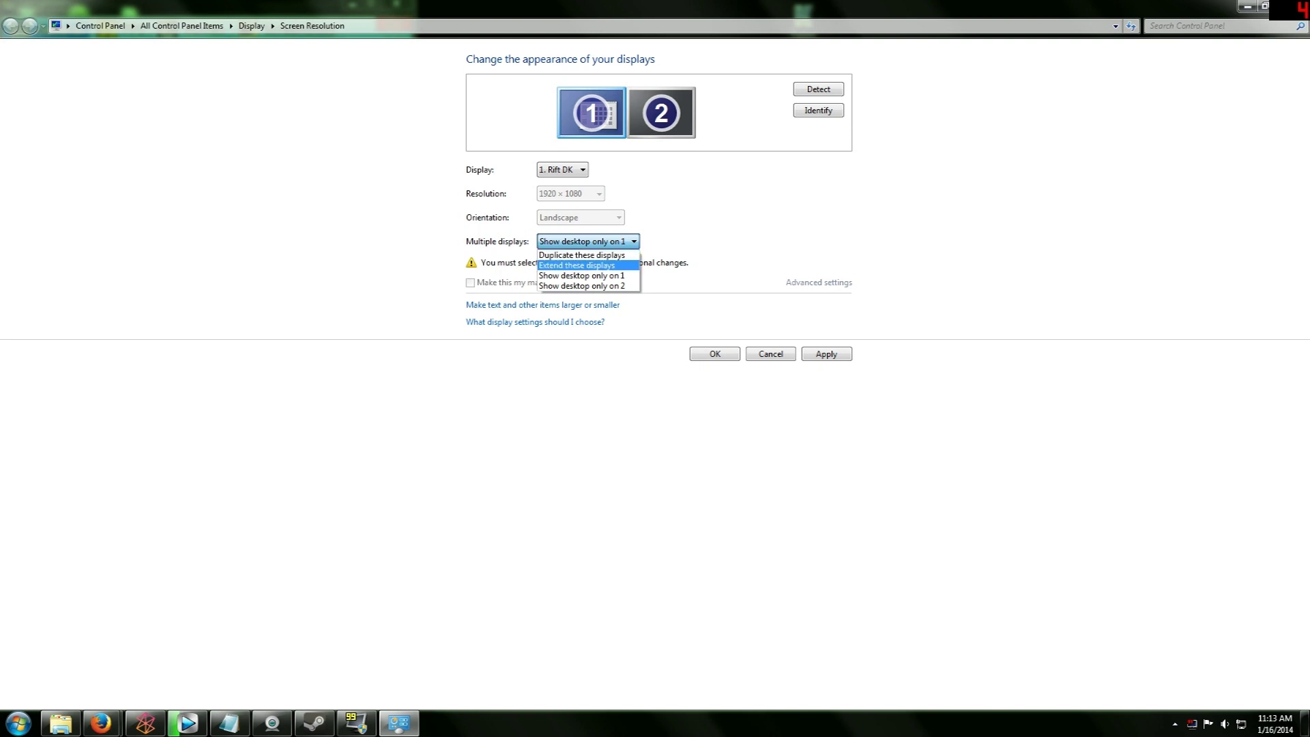
key("Up")
key("Return")
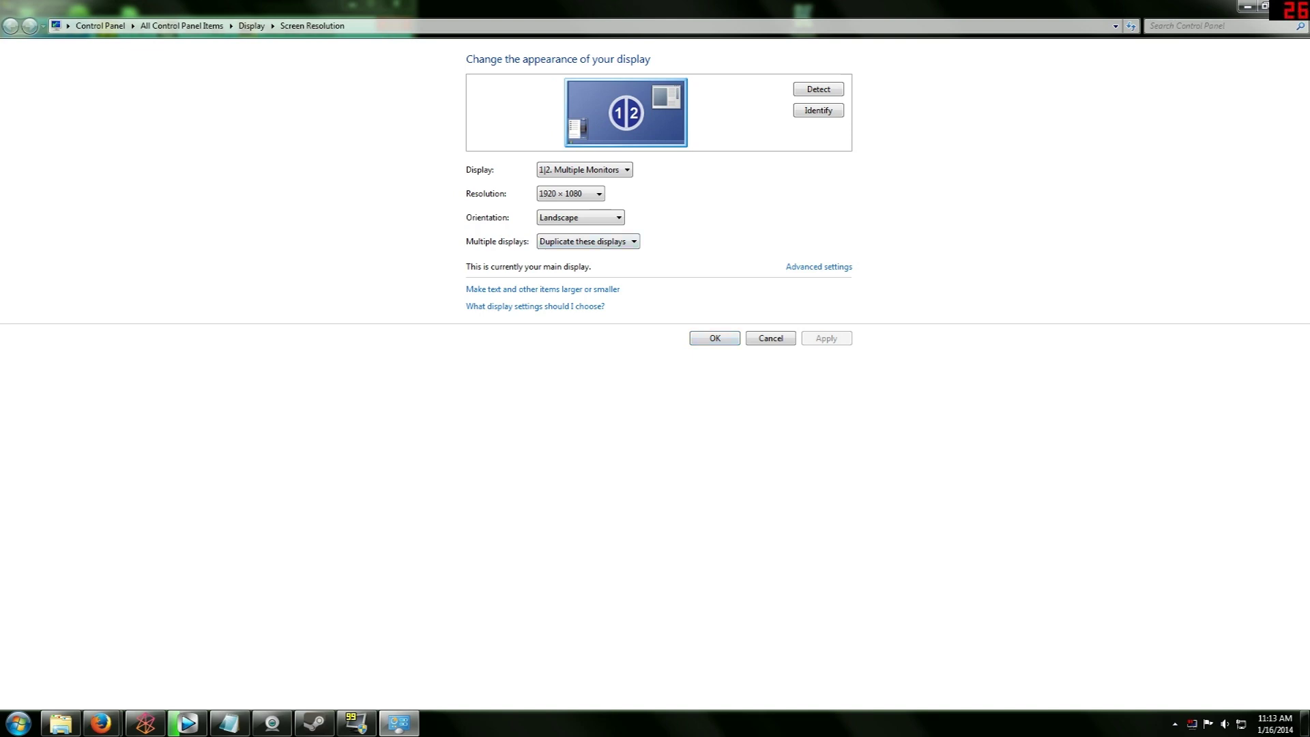
key("Return")
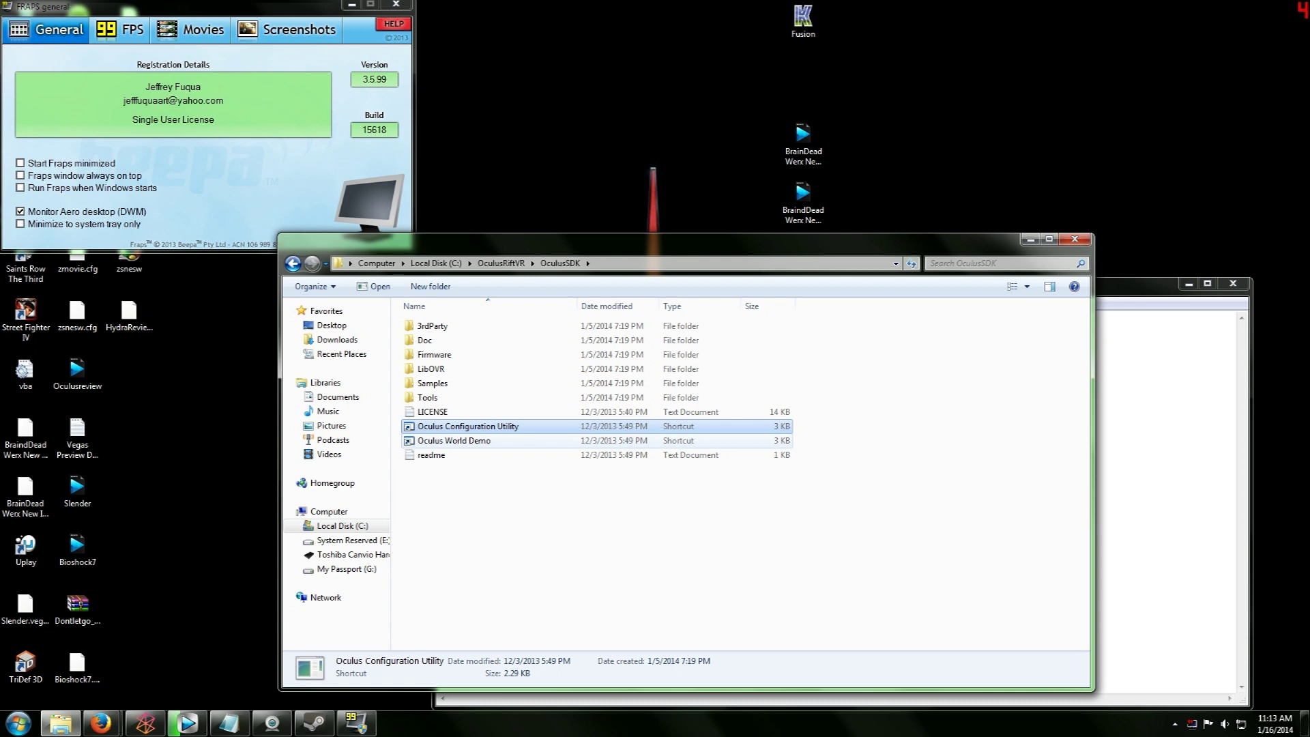
Launch the Oculus World Demo shortcut from the OculusSDK folder to run the Tuscany scene
left_click(454, 440)
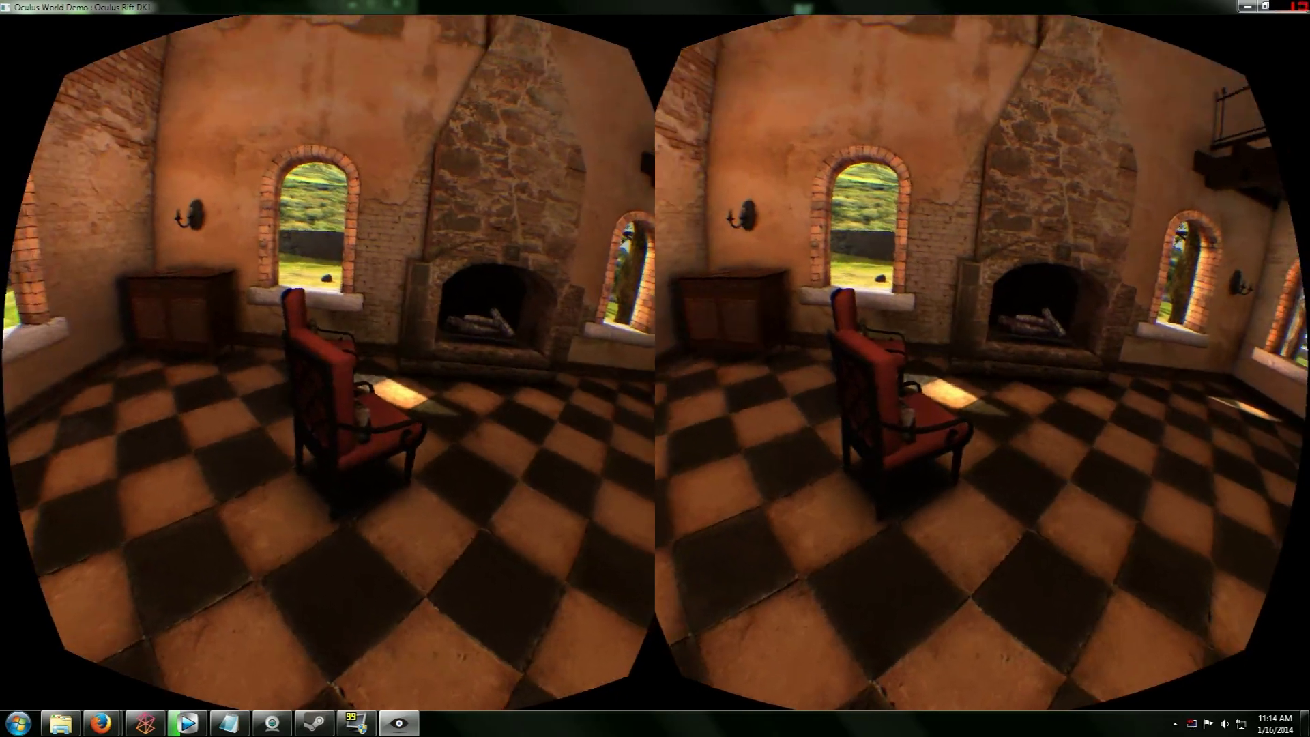
Walk forward through the villa hall up to the painting beside the staircase
key("w")
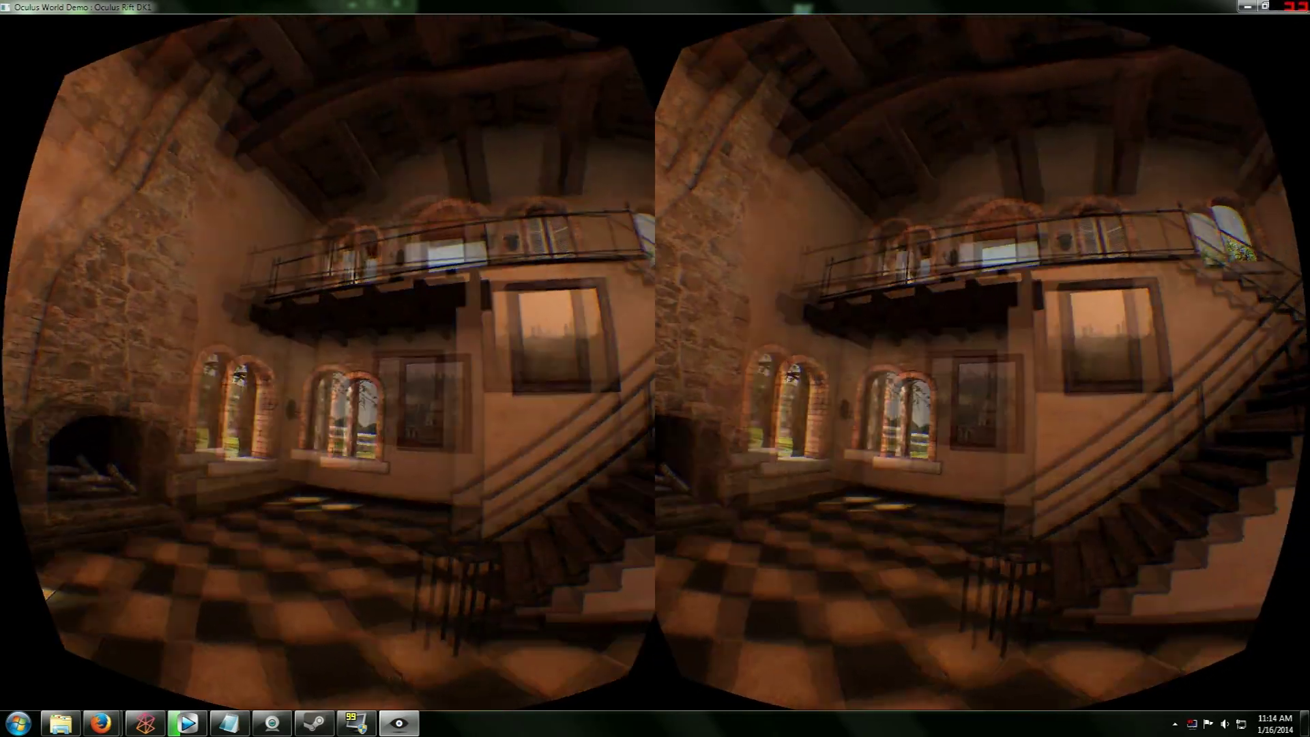
key("w")
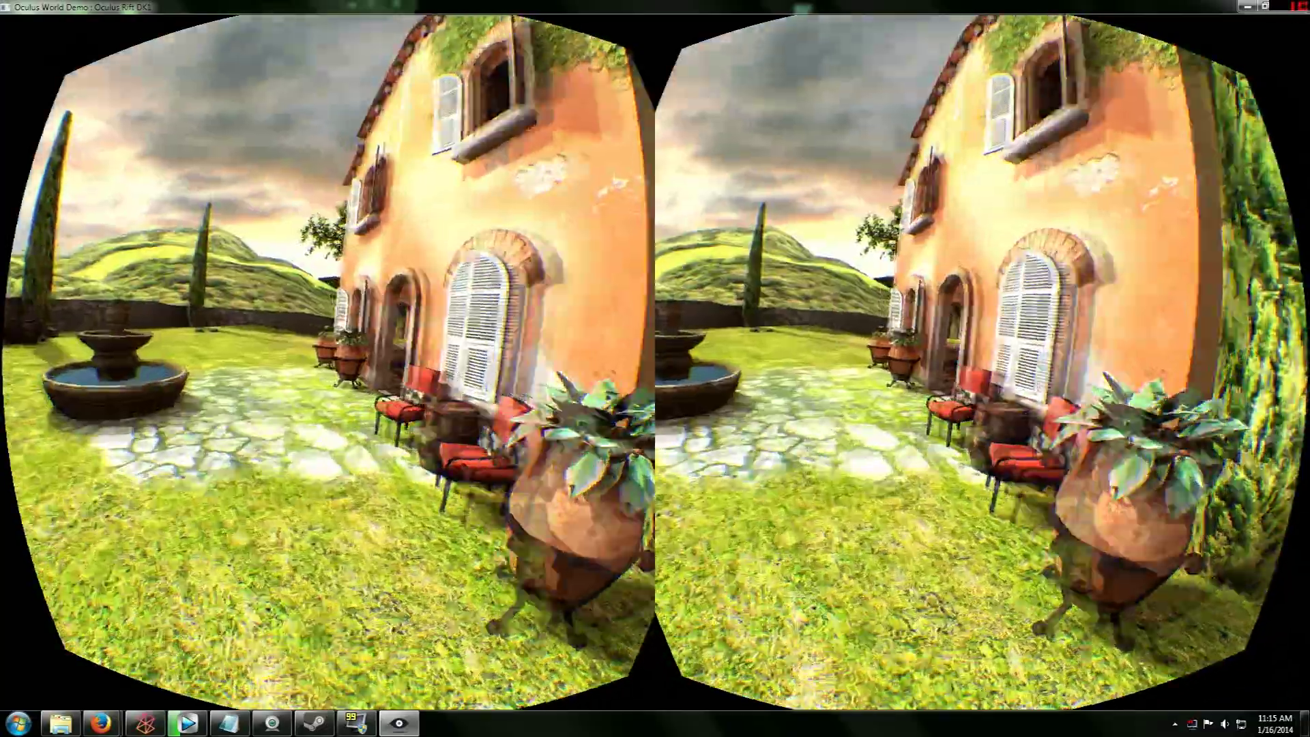
Walk through the doorway into the checkered-floor rooms and back out beside the fountain
key("w")
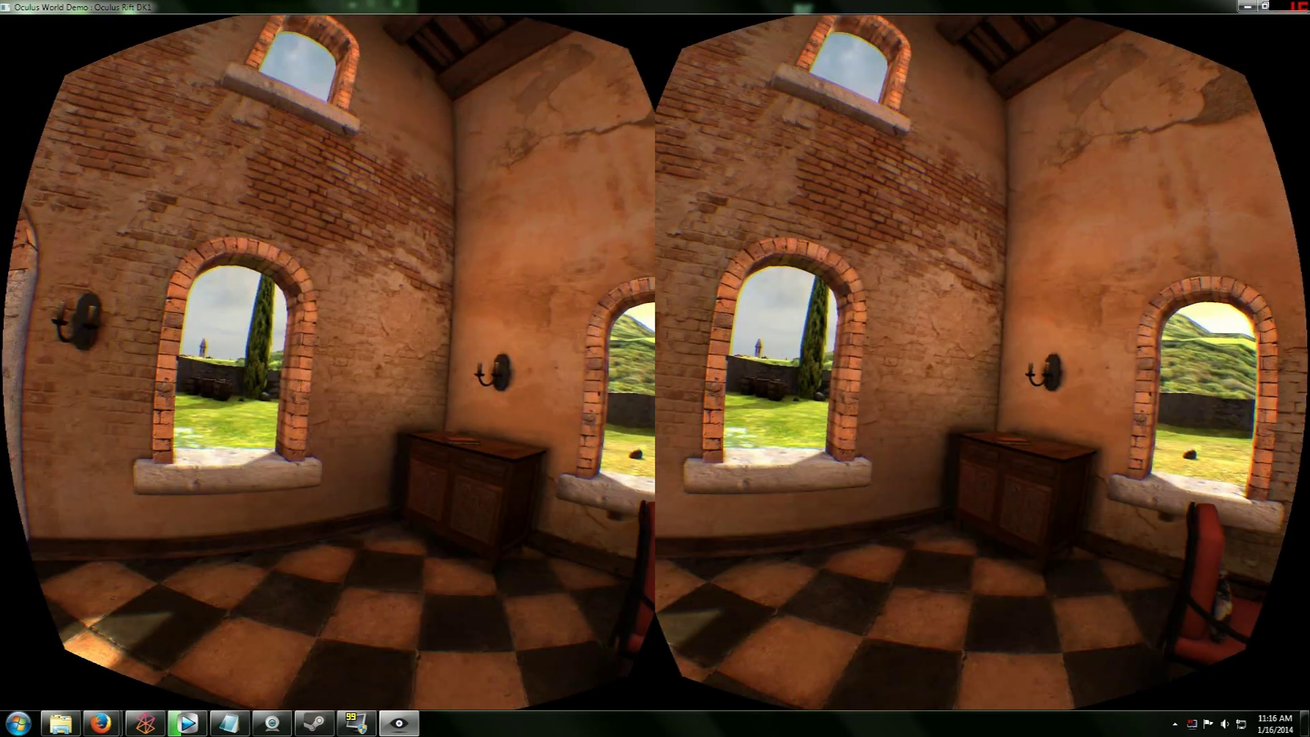
key("w")
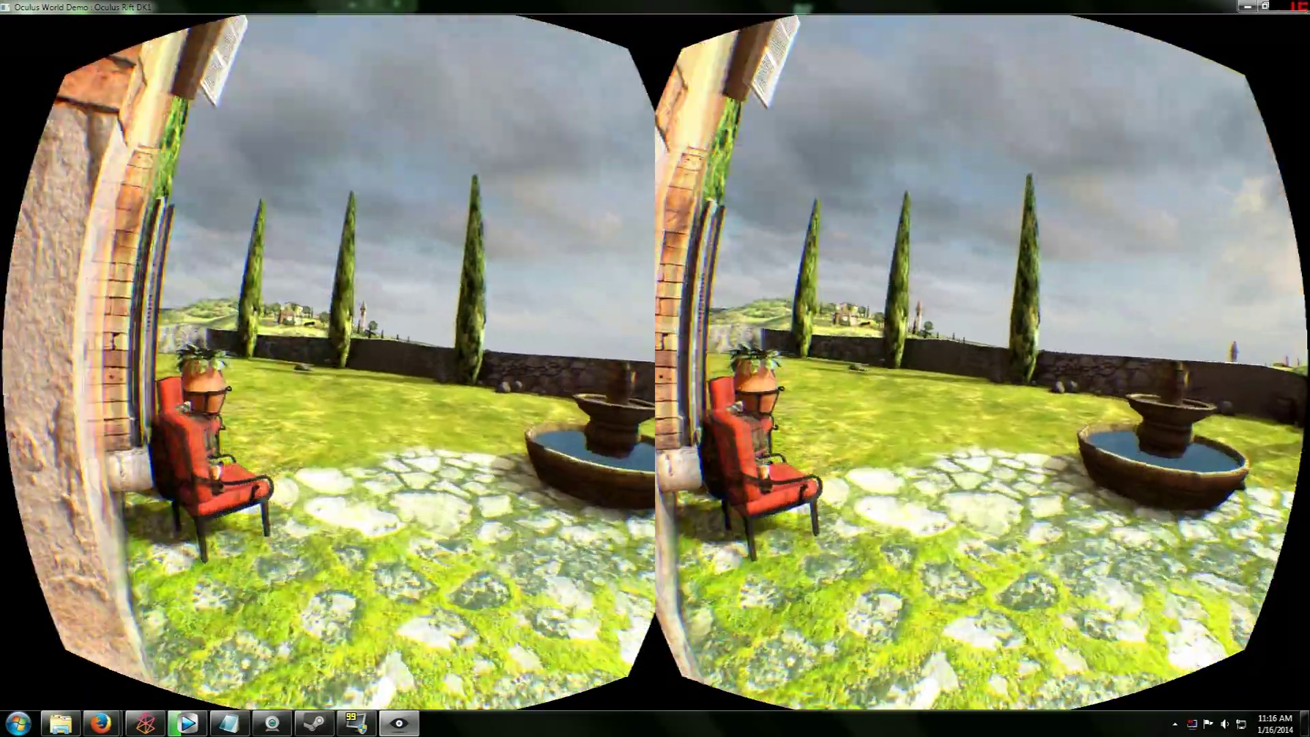
Walk past the large tree, across the grass, past the cypresses and fountain to face the house's planter
key("w")
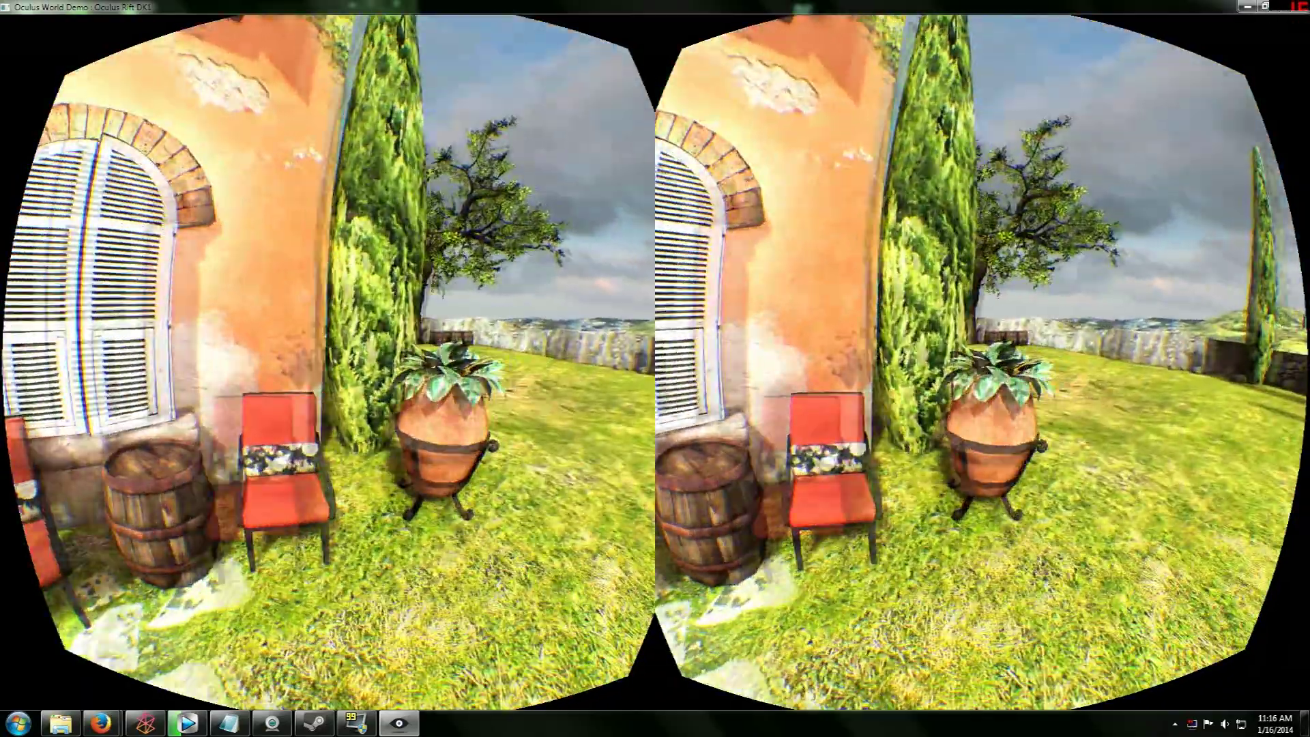
key("w")
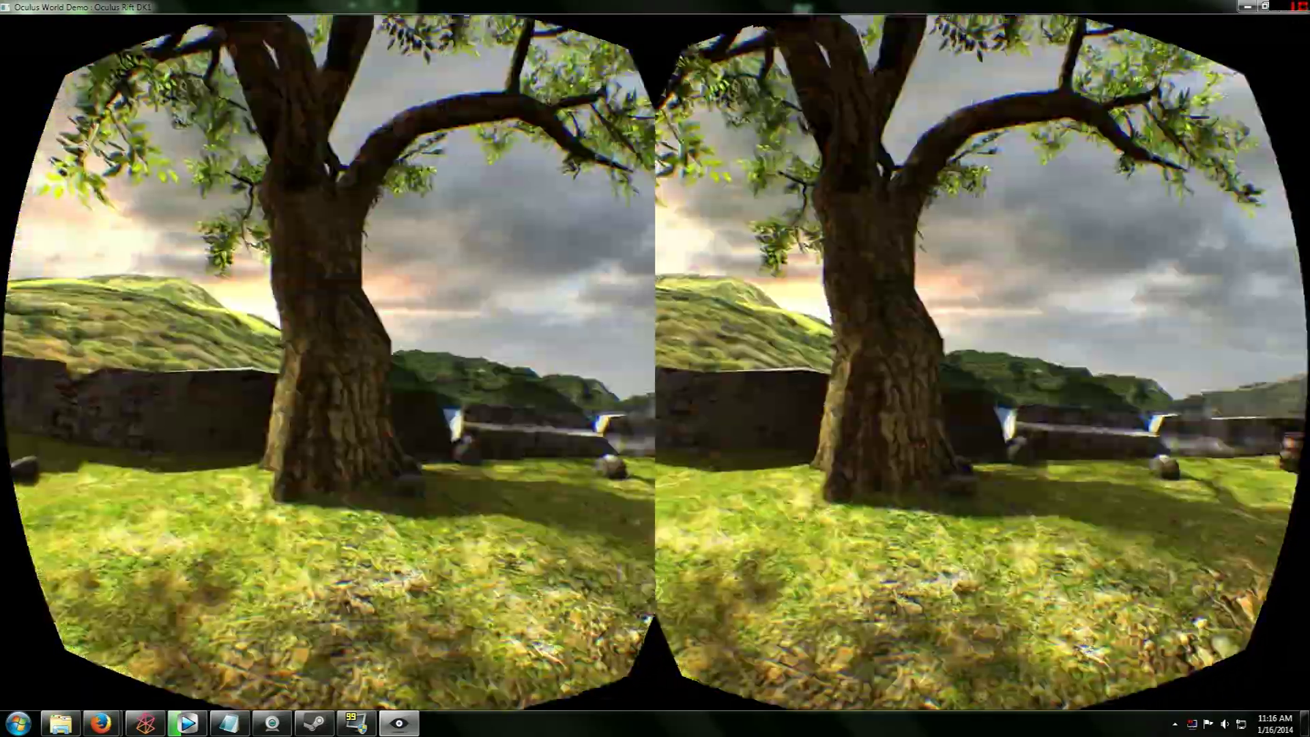
key("w")
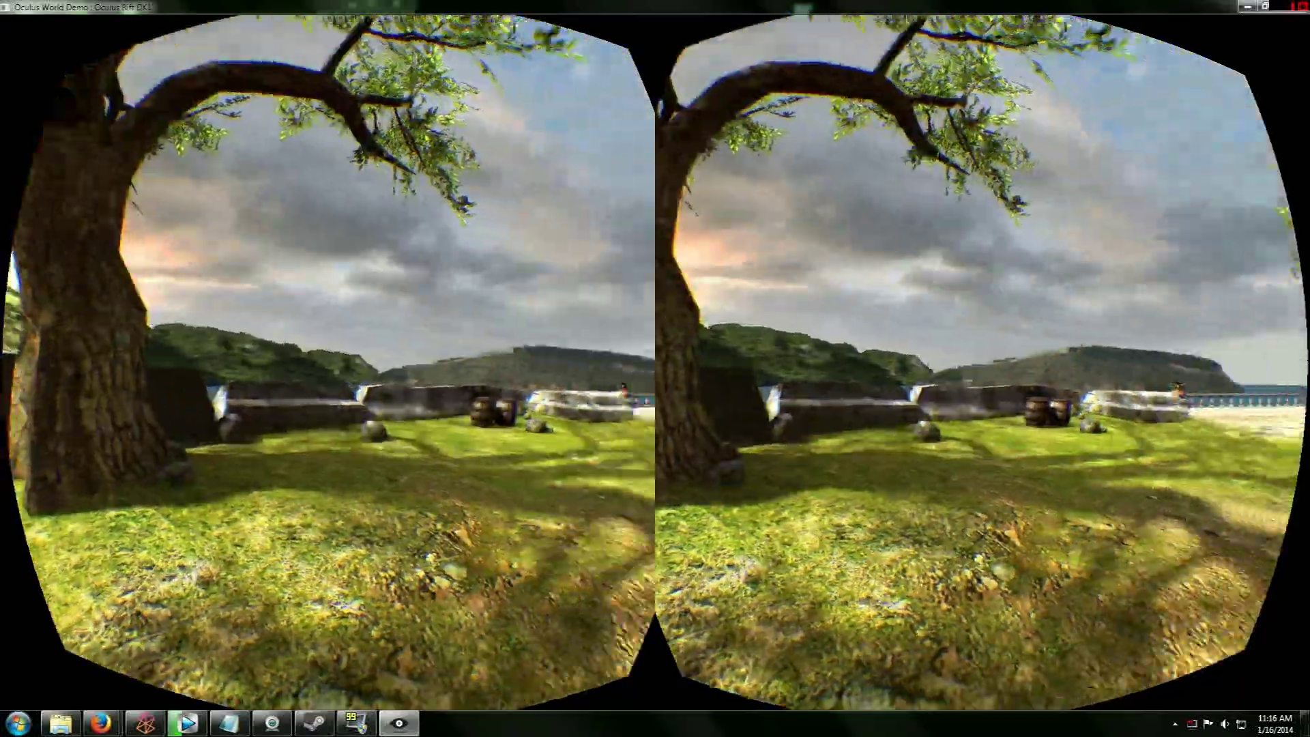
key("w")
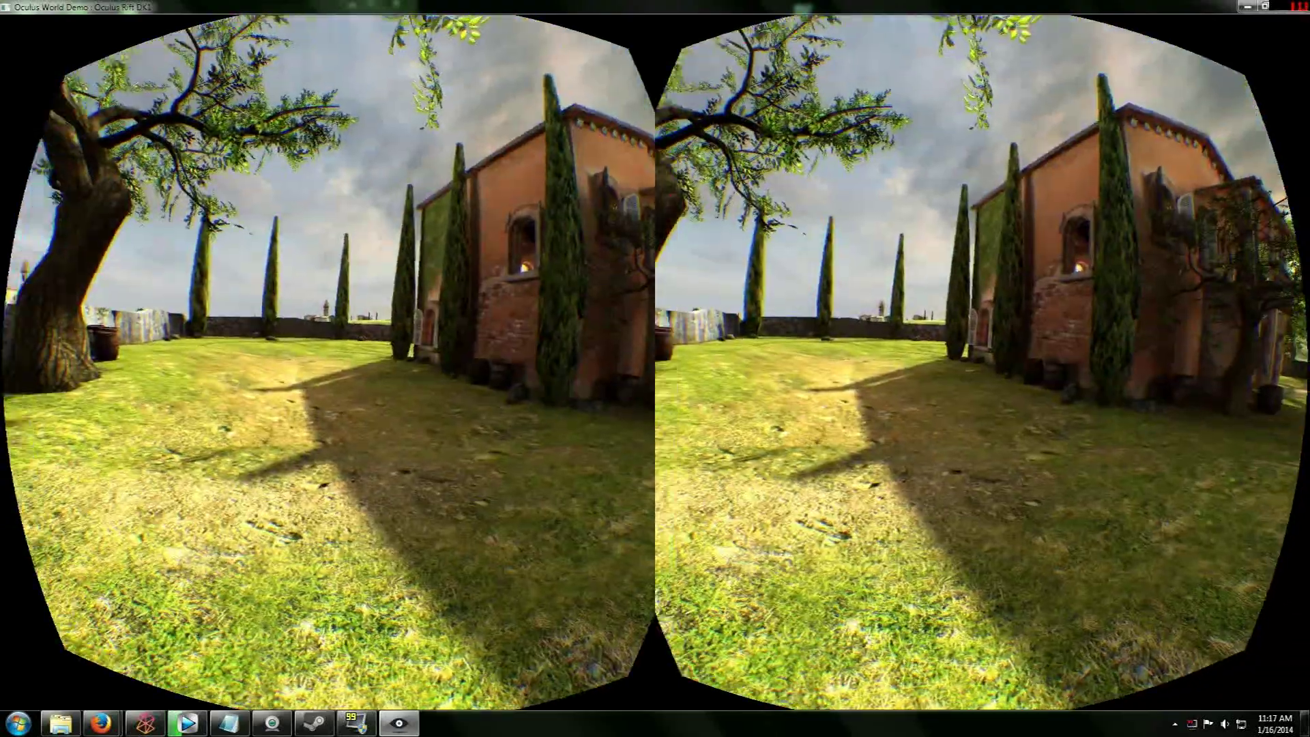
key("w")
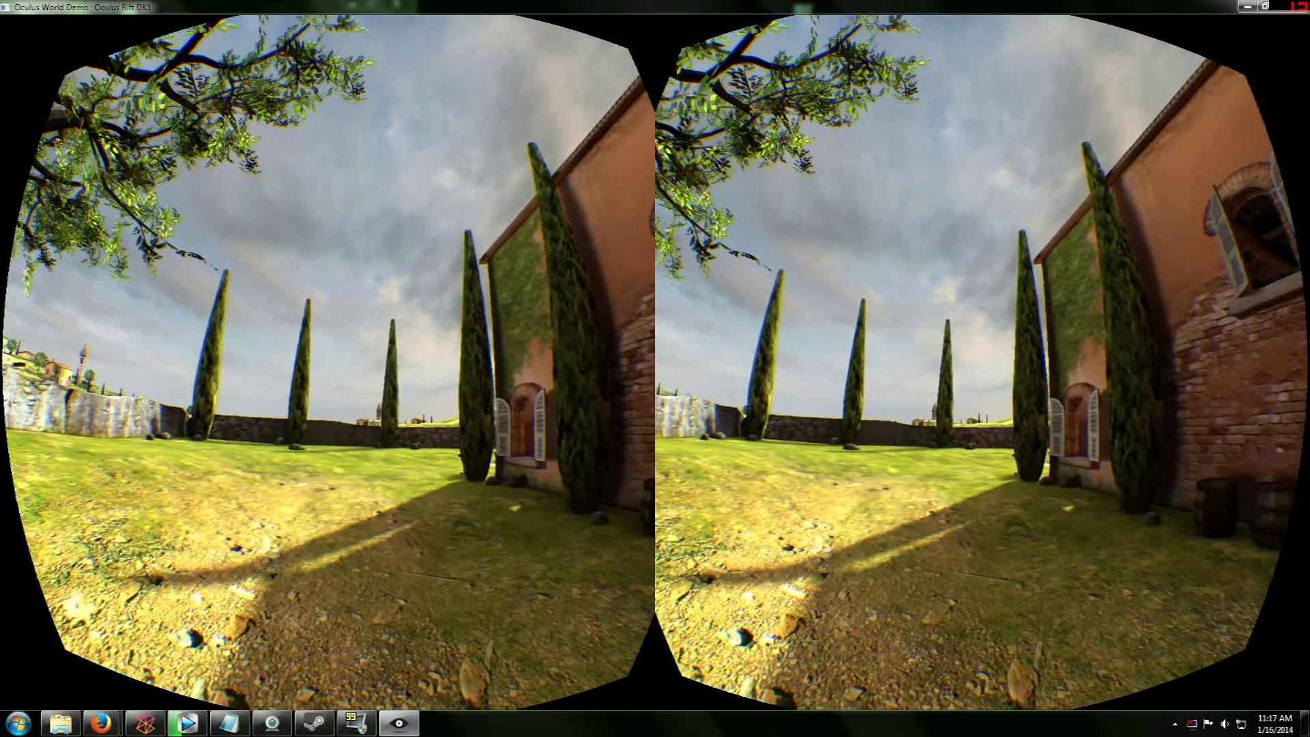
key("w")
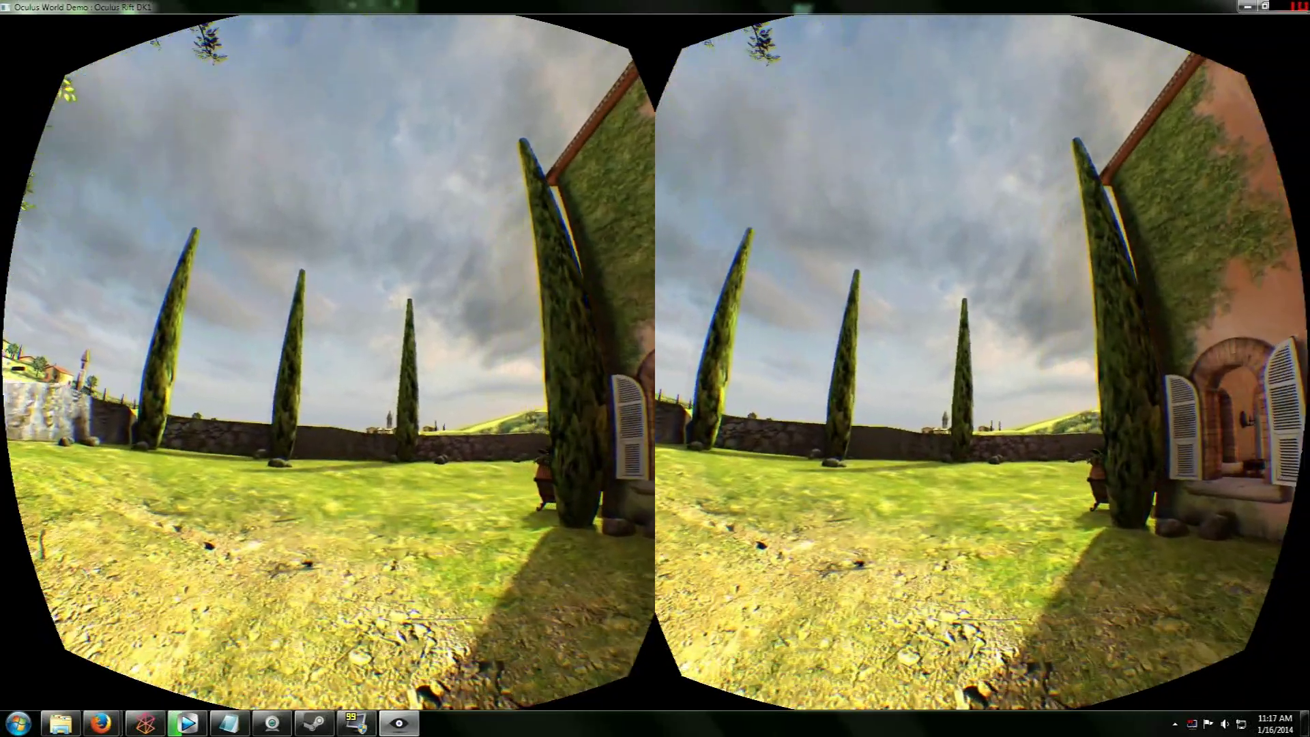
key("w")
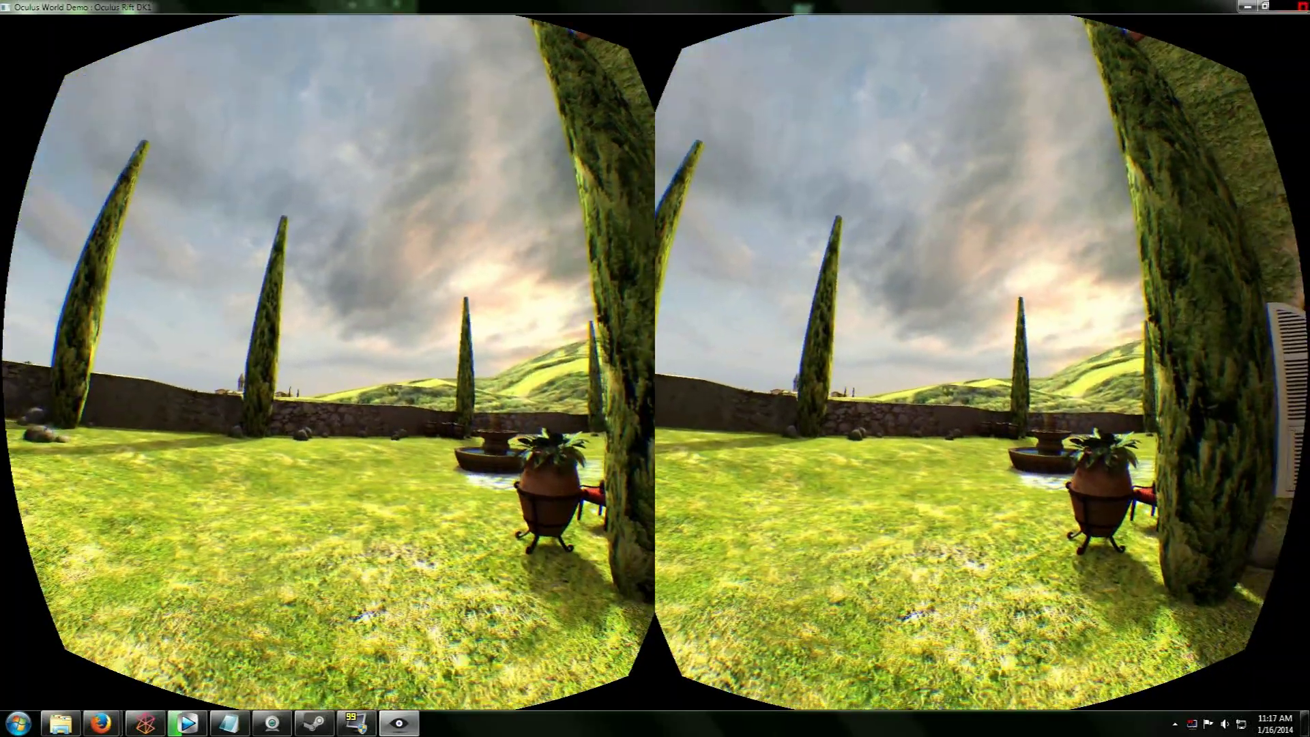
key("w")
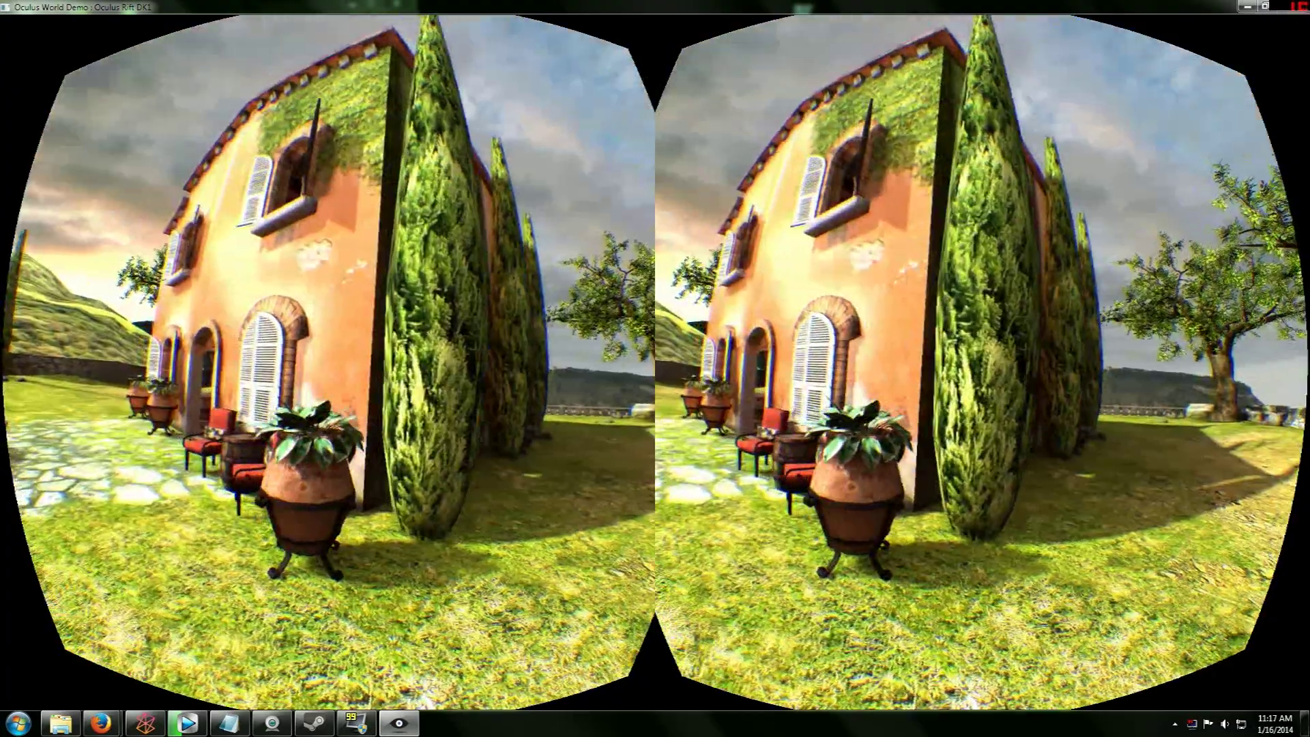